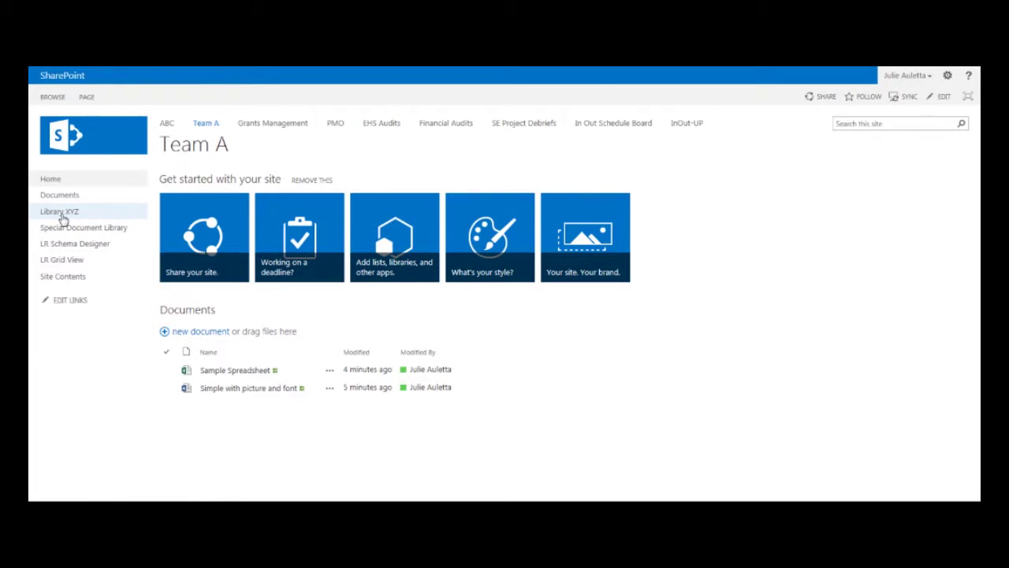
- Open the settings of Library XYZ and examine its content types and columns
left_click(61, 213)
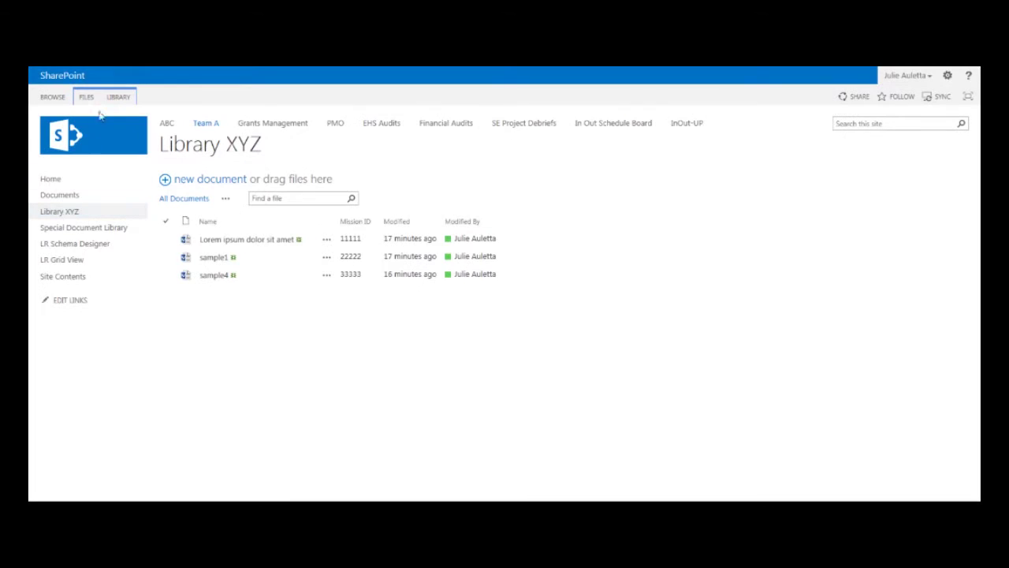
left_click(117, 98)
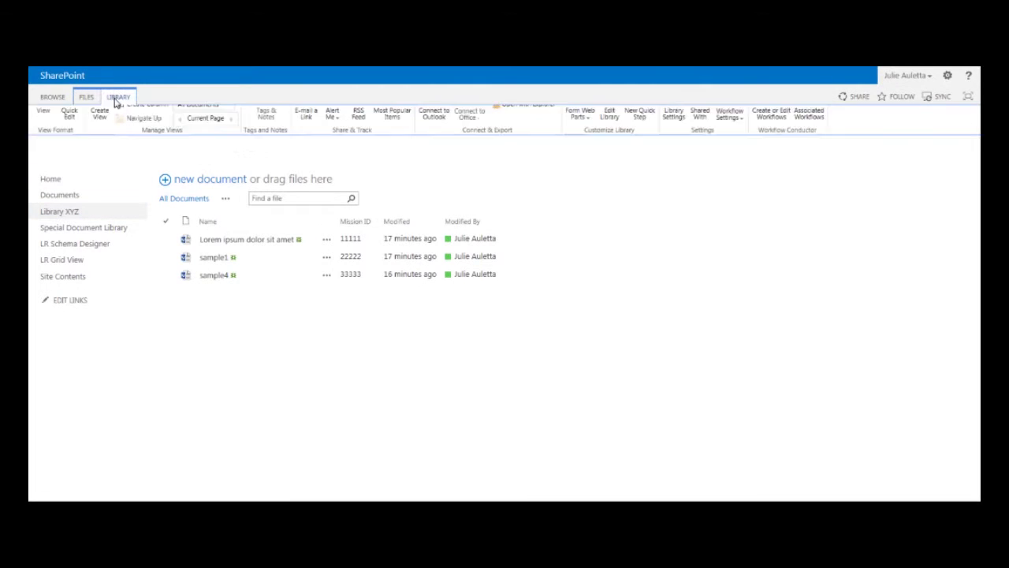
left_click(678, 133)
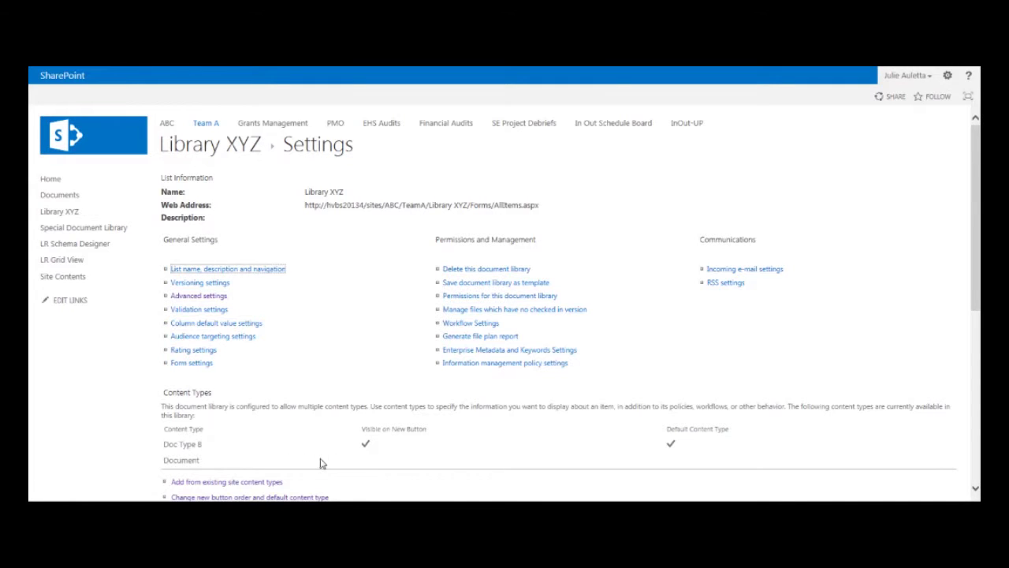
scroll(329, 466, "down", 1)
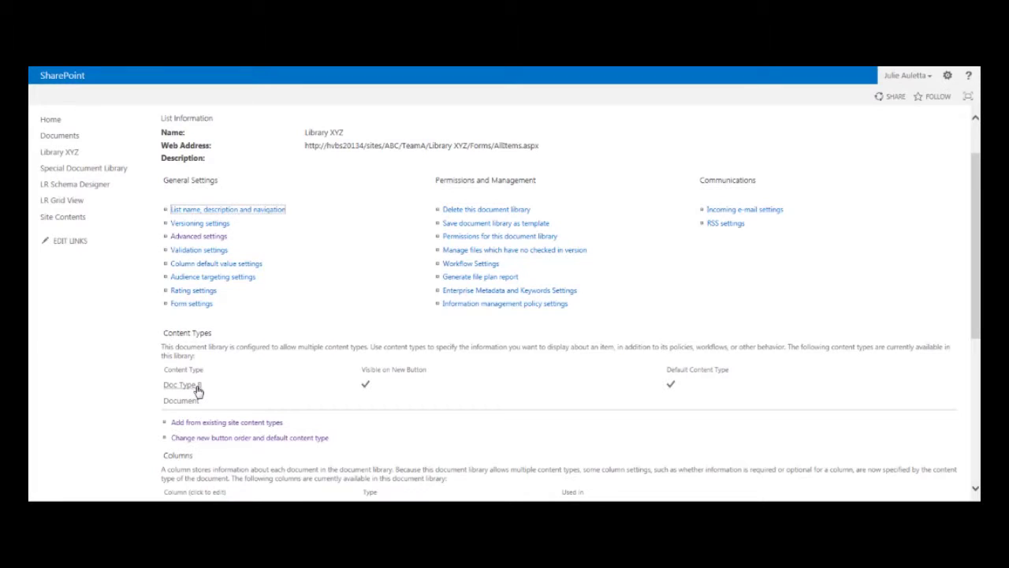
scroll(199, 391, "down", 2)
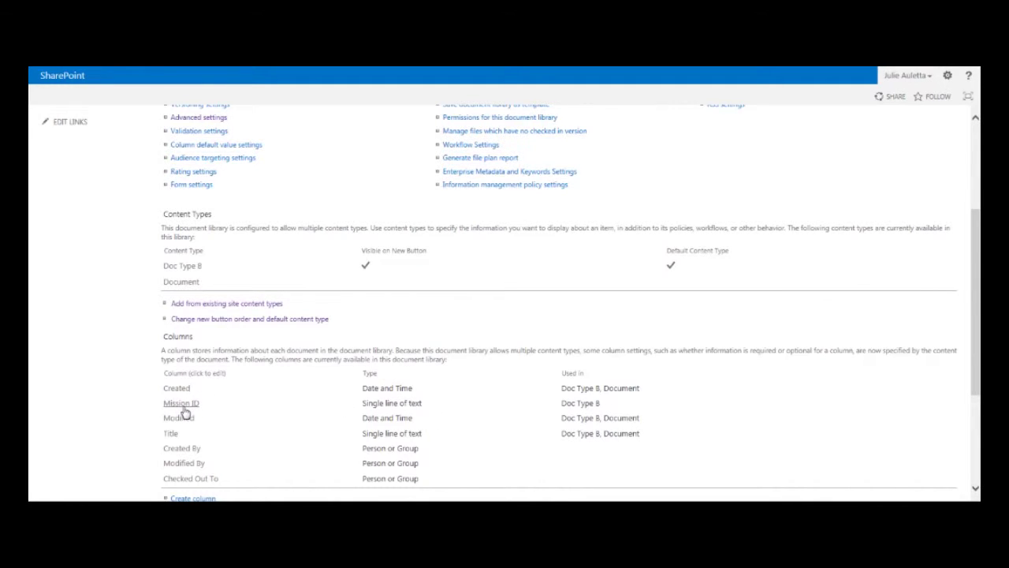
scroll(406, 416, "up", 3)
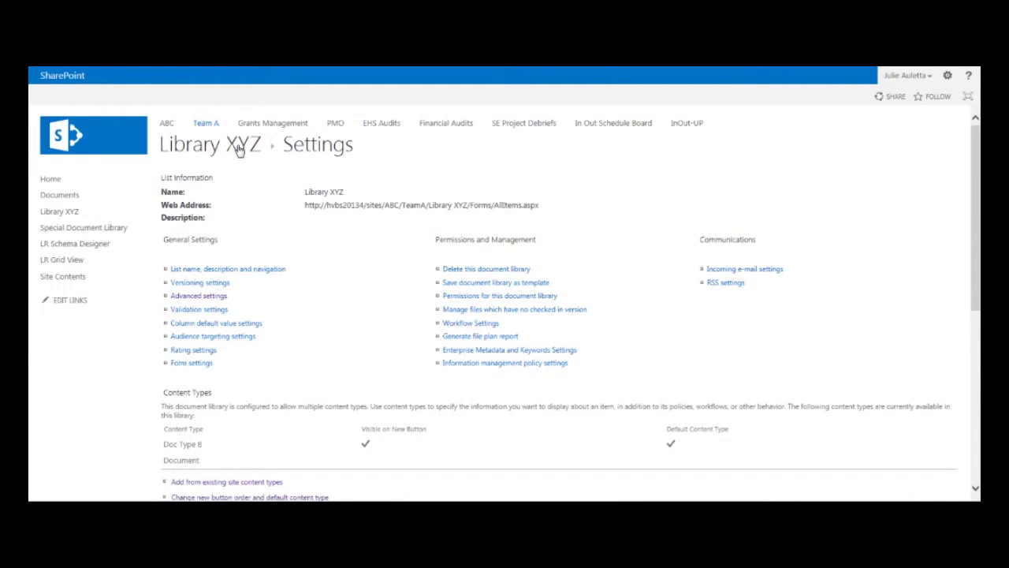
- Return to the Library XYZ file list and review the Mission ID values of its documents
left_click(240, 150)
left_click(241, 257)
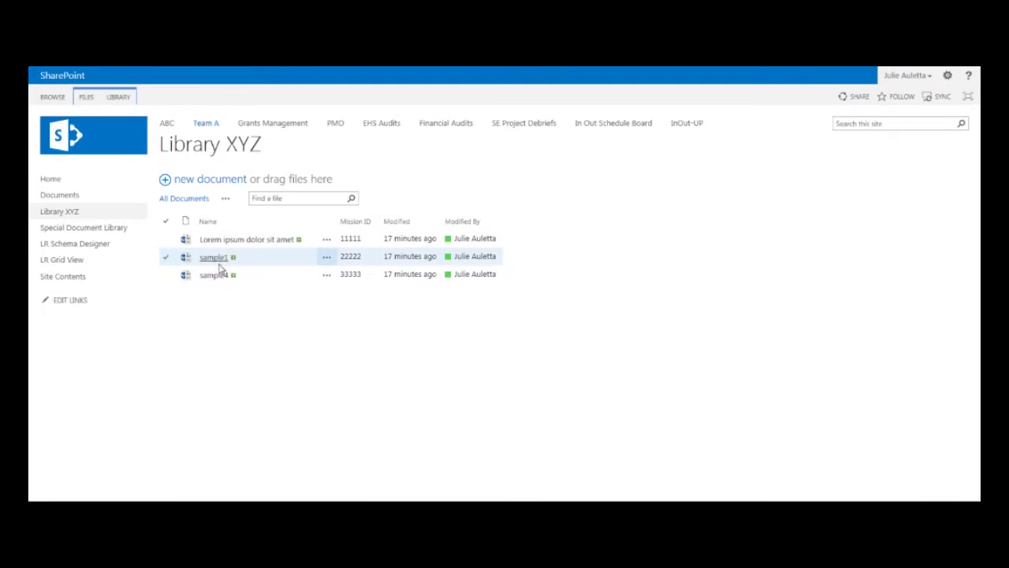
left_click(350, 255)
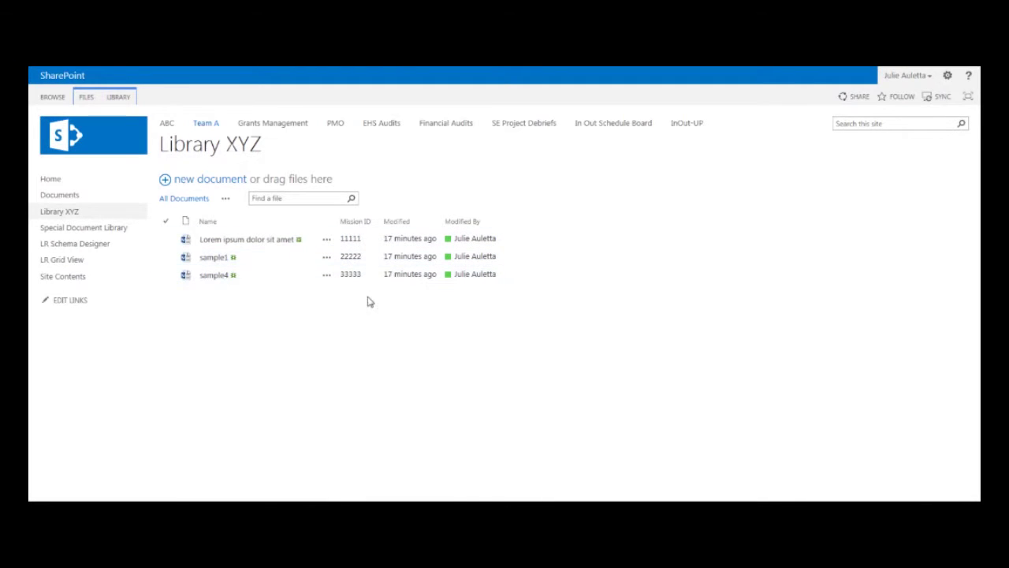
- Open the settings of Special Document Library and examine its content types and columns
left_click(101, 229)
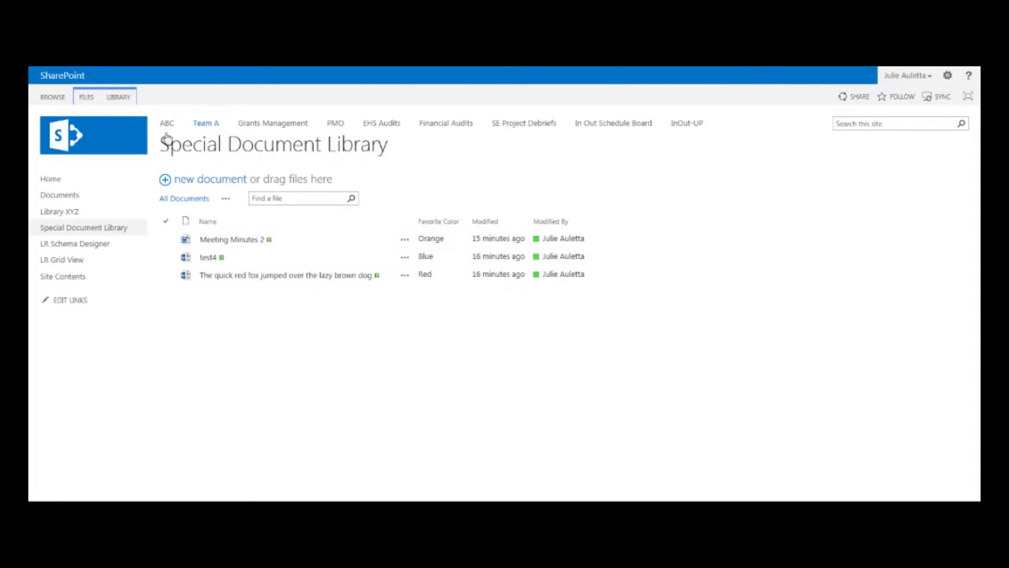
left_click(119, 98)
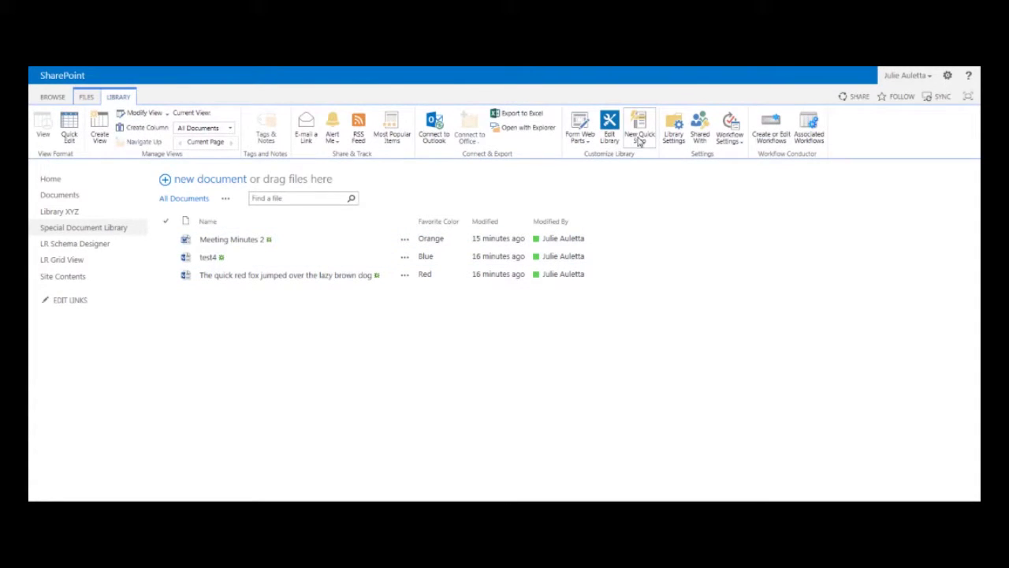
left_click(674, 138)
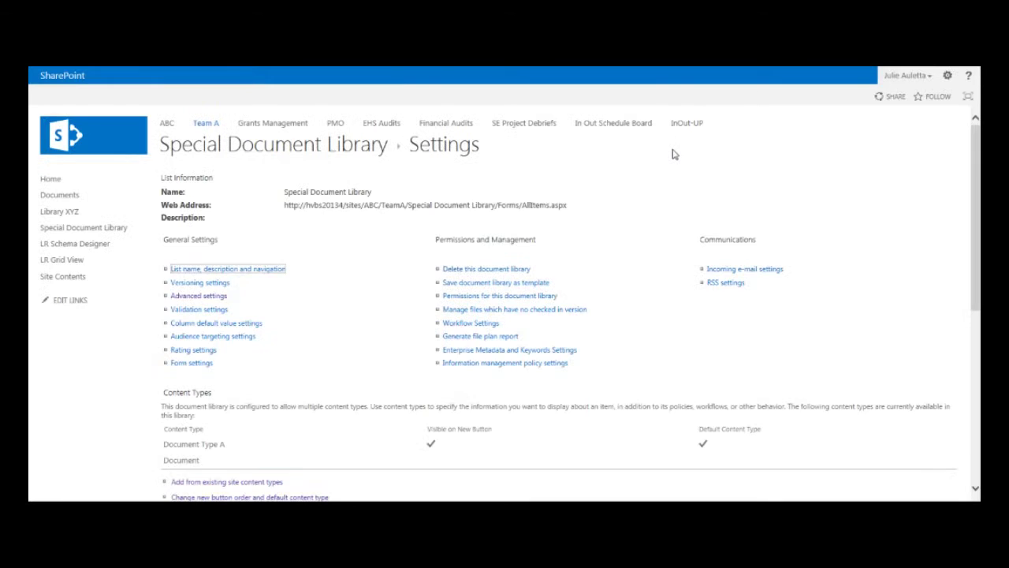
scroll(552, 284, "down", 3)
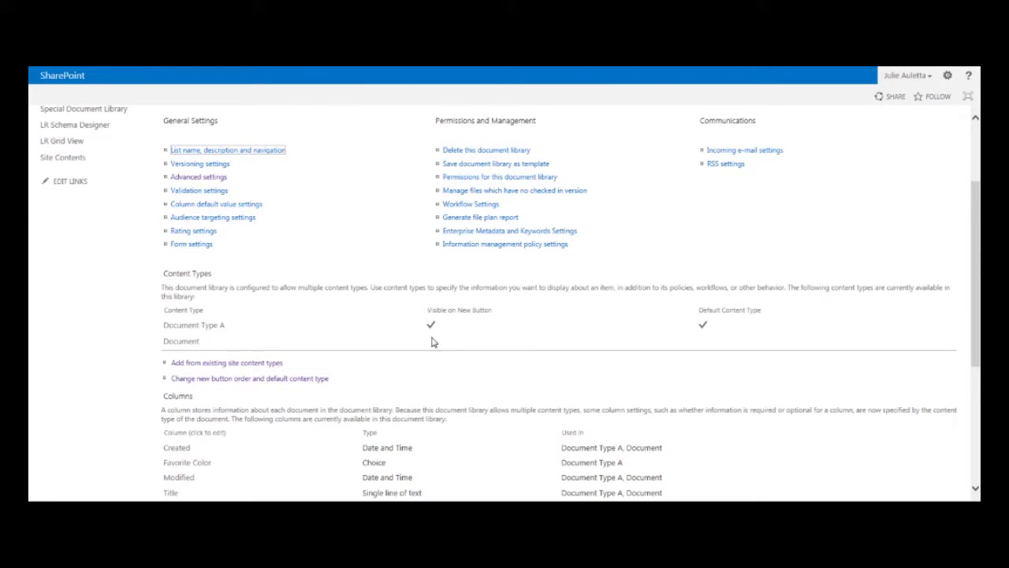
scroll(430, 339, "down", 1)
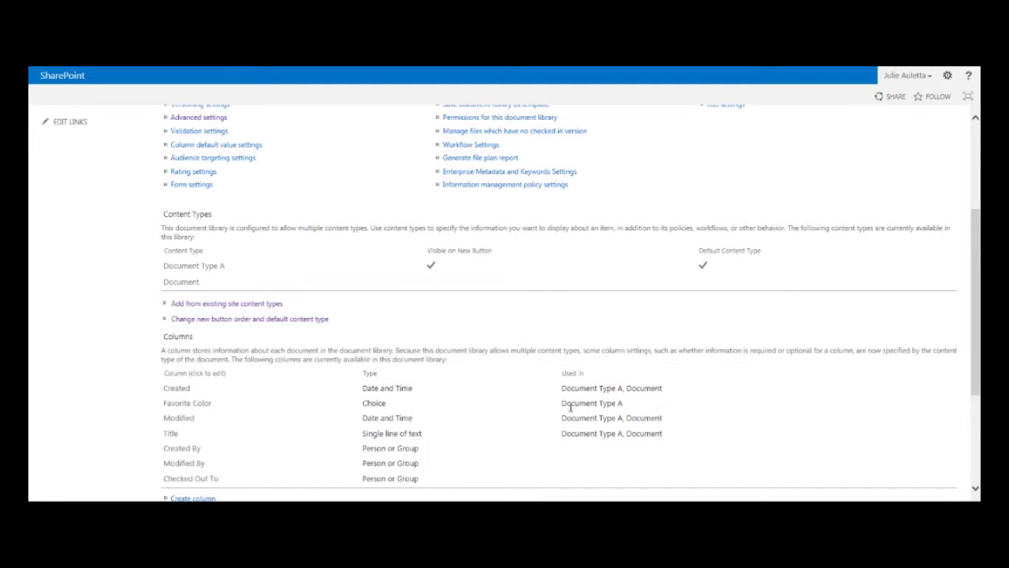
scroll(571, 413, "up", 3)
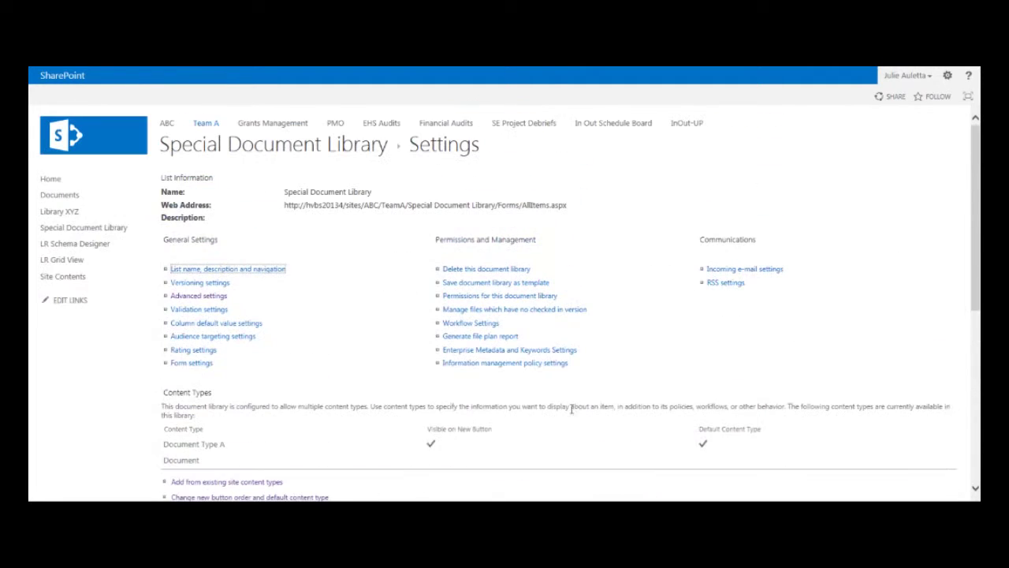
- Open the settings of the Documents library and examine which content types it allows
left_click(66, 197)
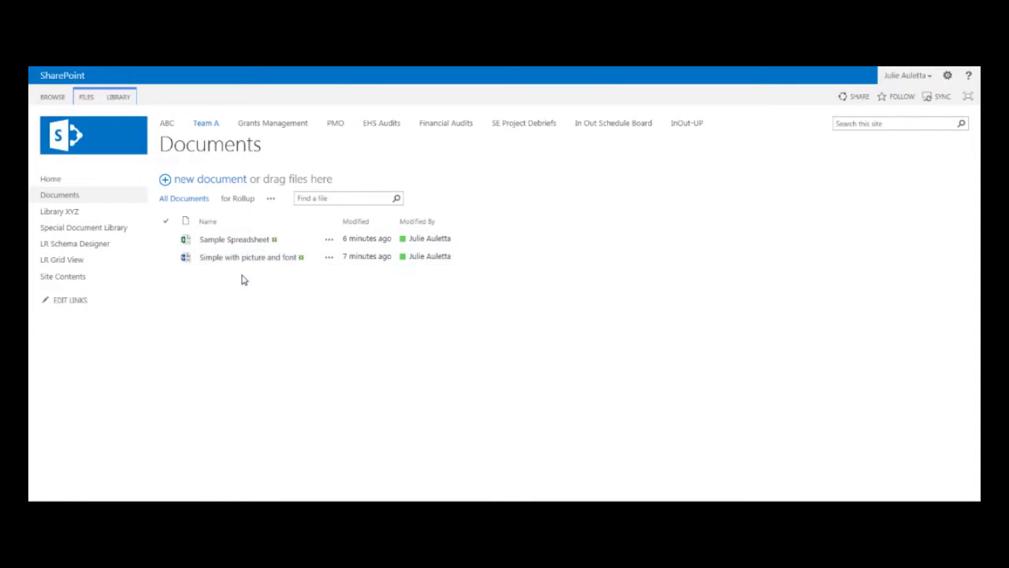
left_click(118, 97)
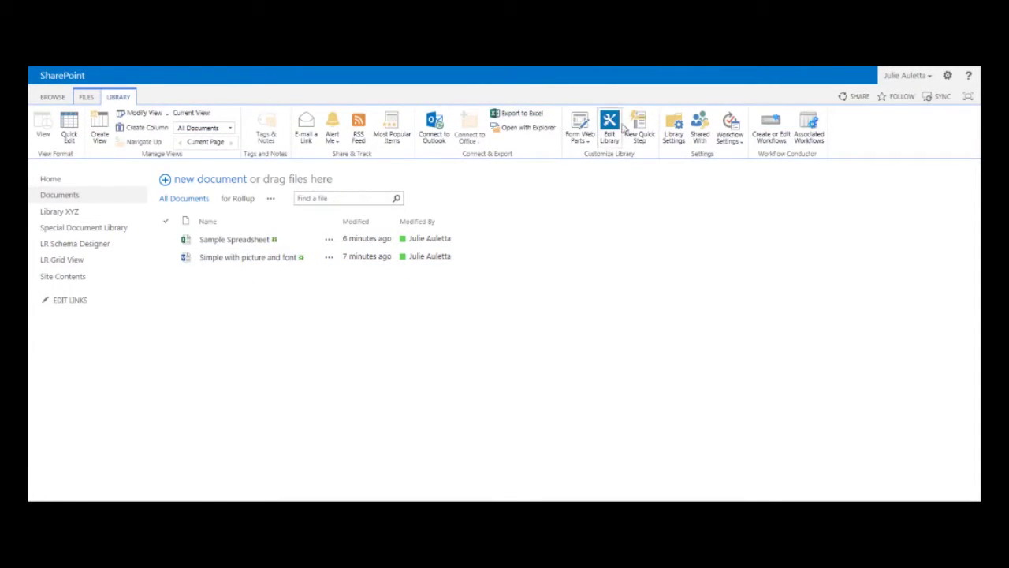
left_click(673, 132)
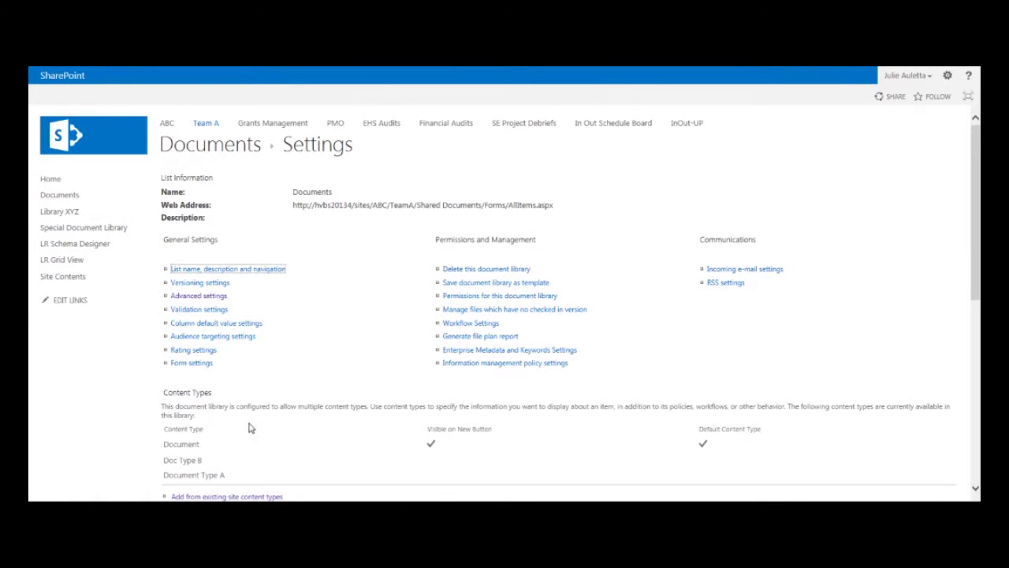
scroll(241, 425, "down", 1)
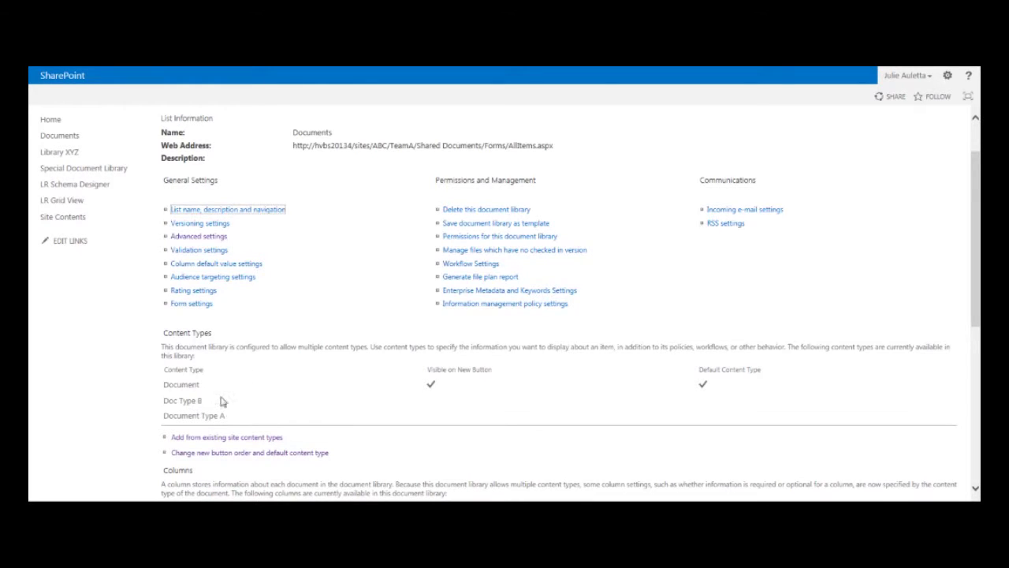
scroll(103, 286, "up", 1)
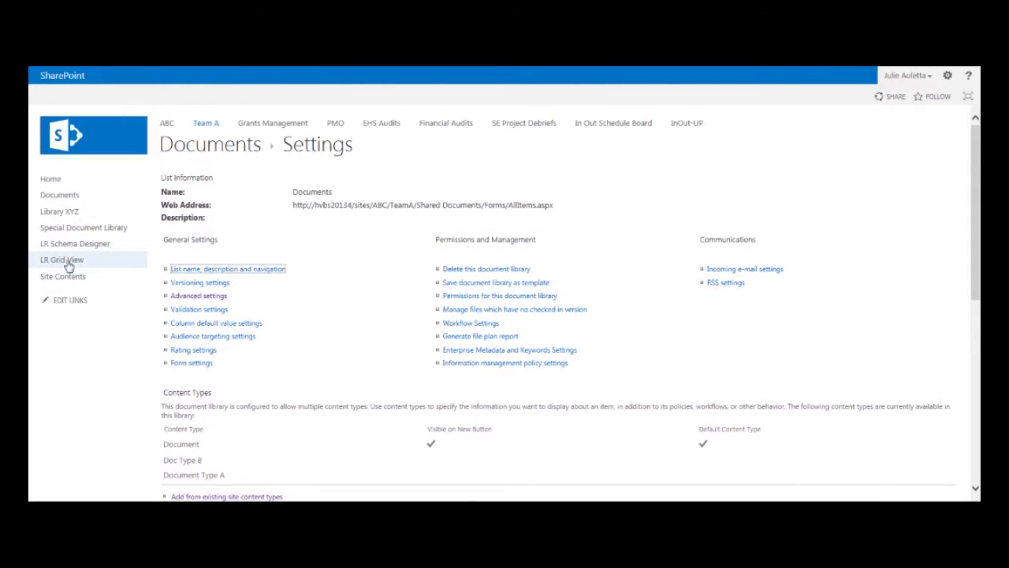
- Start a new List Rollup schema with the SharePoint Aggregation Service and the Select Individual Lists discovery mode
left_click(75, 245)
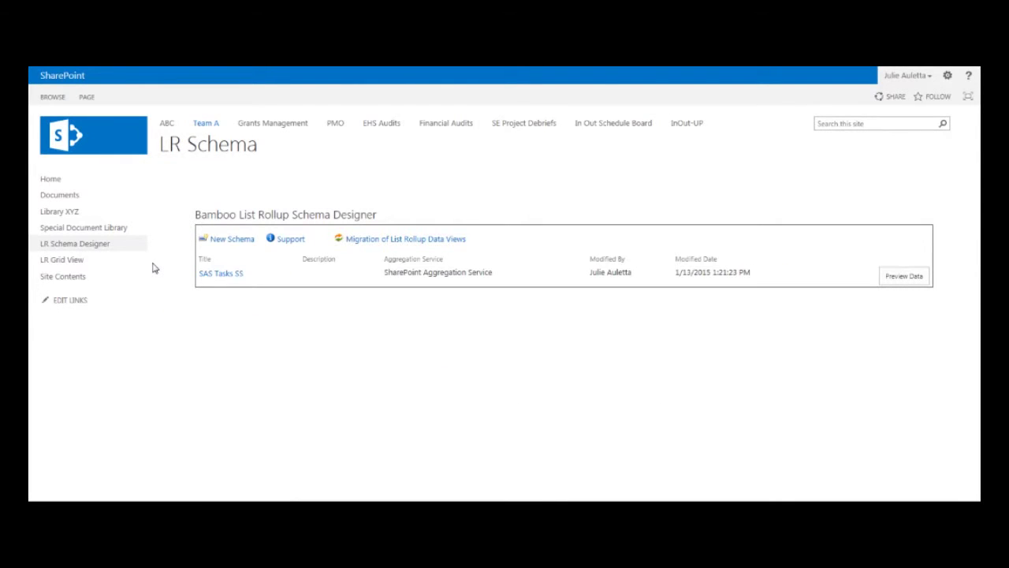
left_click(231, 240)
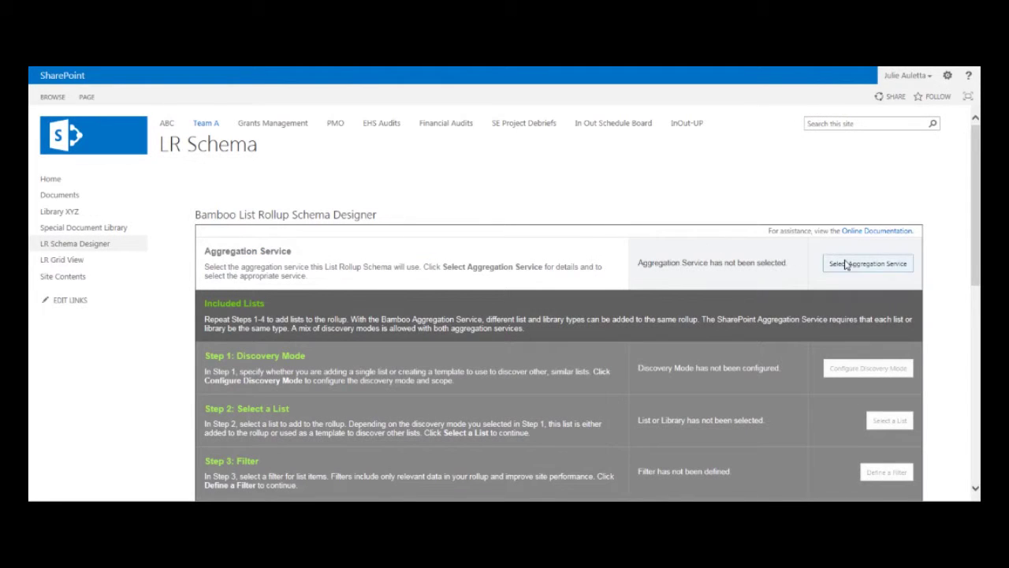
left_click(875, 266)
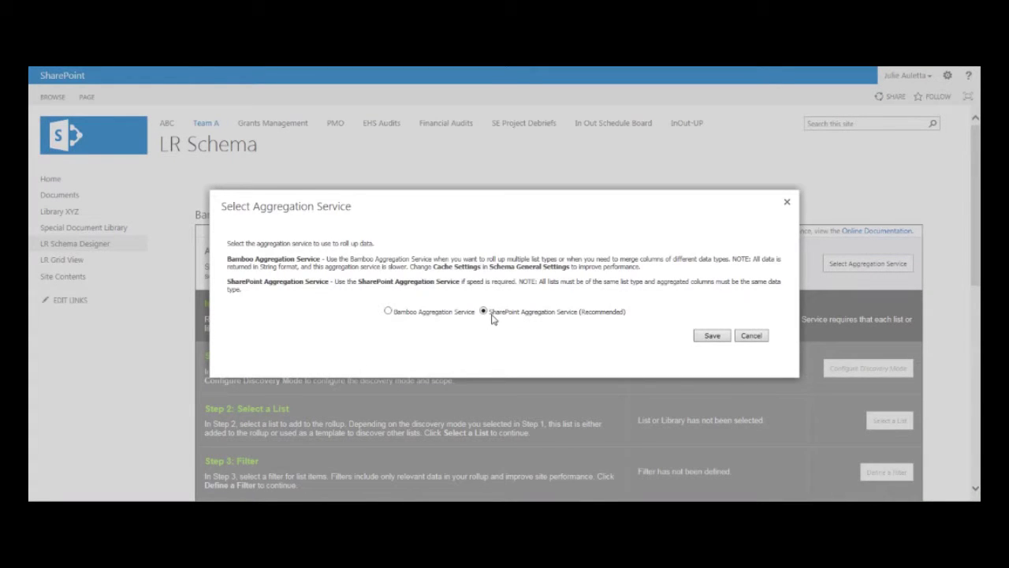
left_click(710, 338)
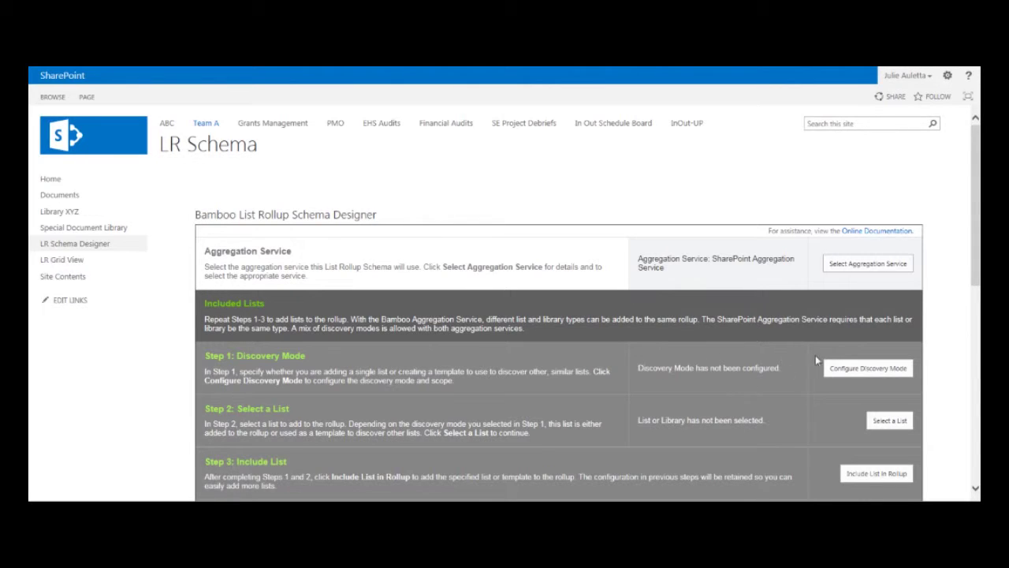
left_click(833, 373)
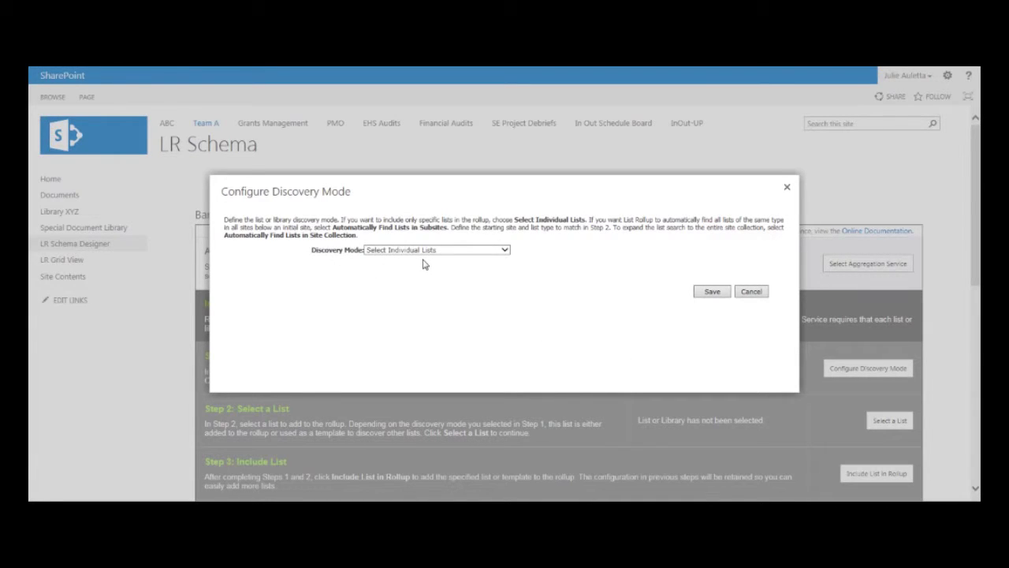
left_click(714, 292)
- Select the Documents library from the current site and include it in the rollup
left_click(889, 420)
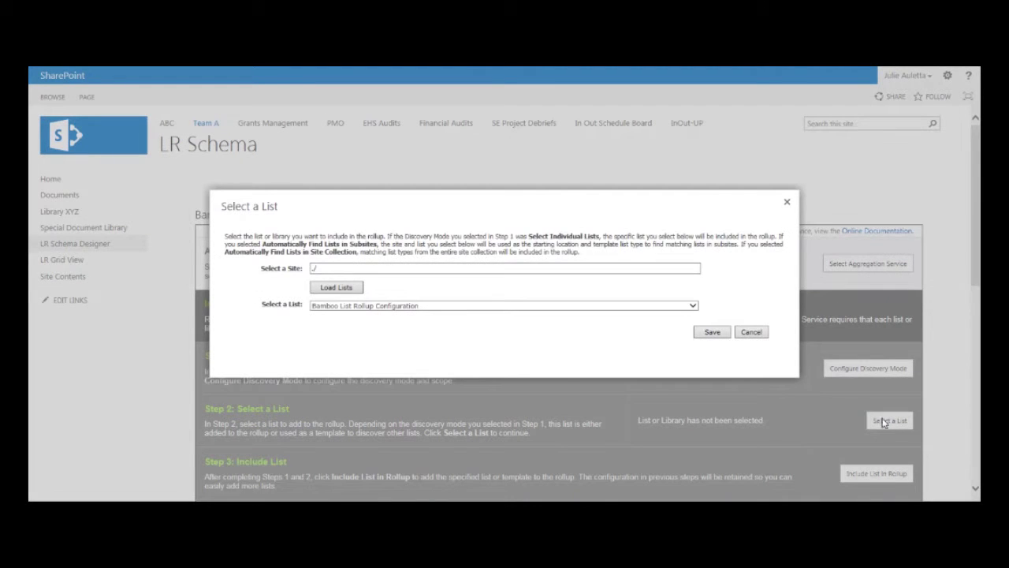
left_click(455, 307)
left_click(420, 314)
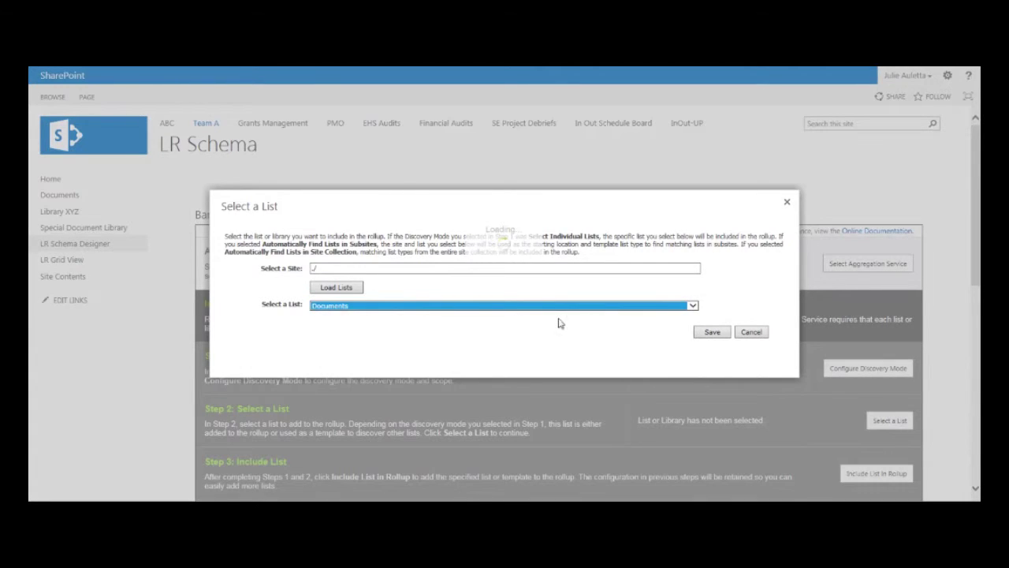
left_click(712, 332)
left_click(863, 468)
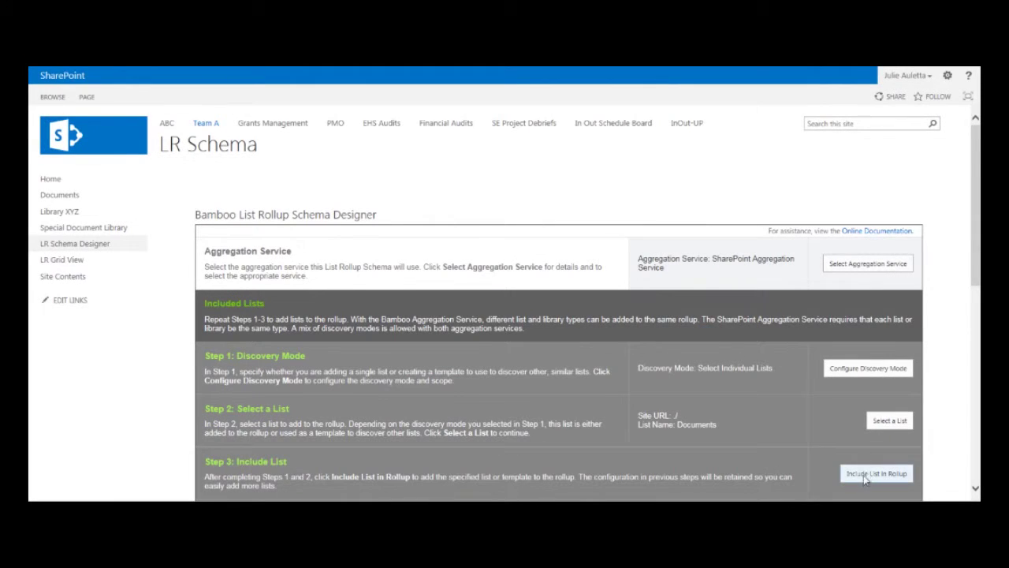
- Select Library XYZ as the next list and include it in the rollup
scroll(733, 476, "down", 3)
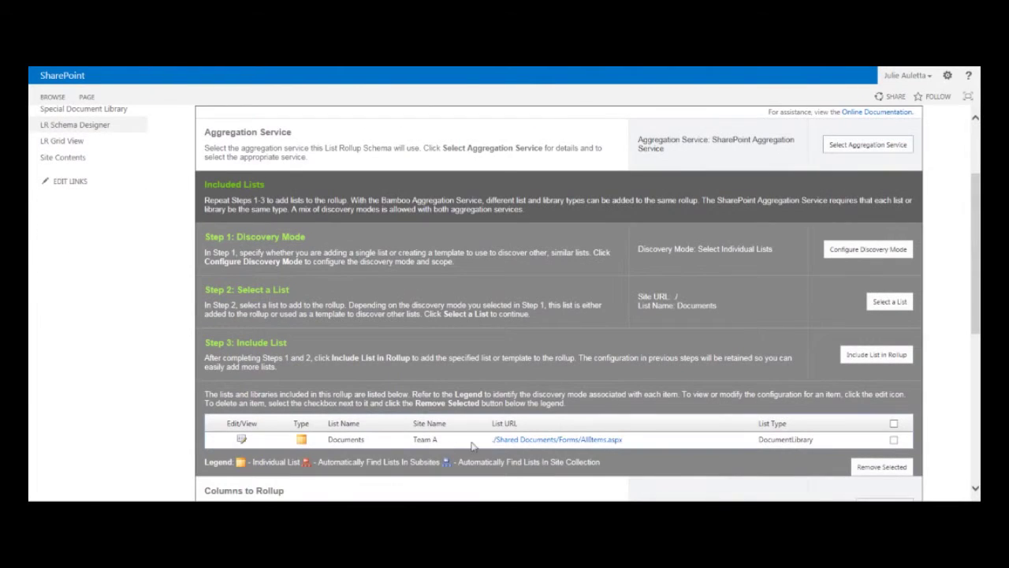
left_click(891, 302)
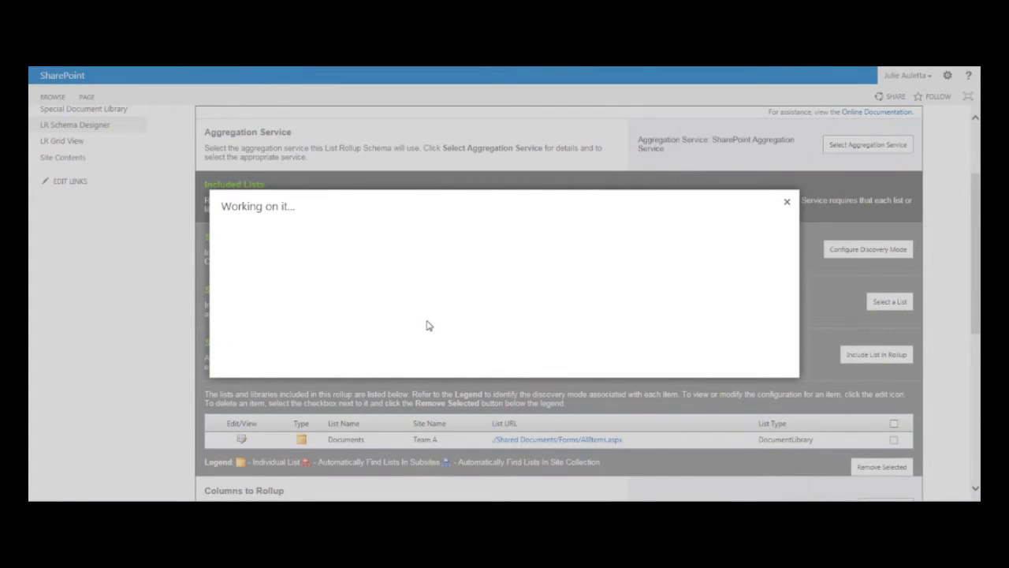
left_click(388, 306)
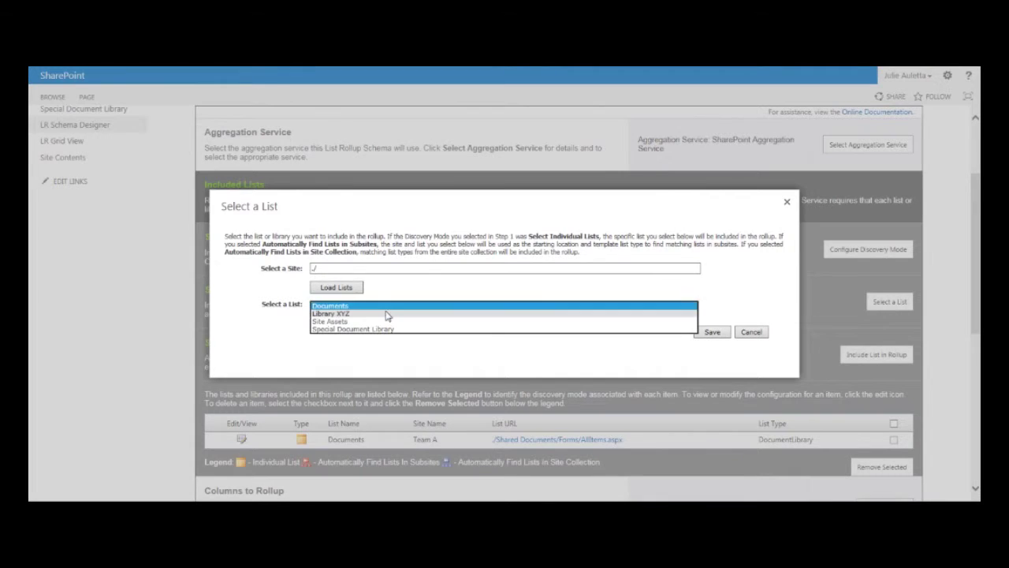
left_click(388, 313)
left_click(706, 336)
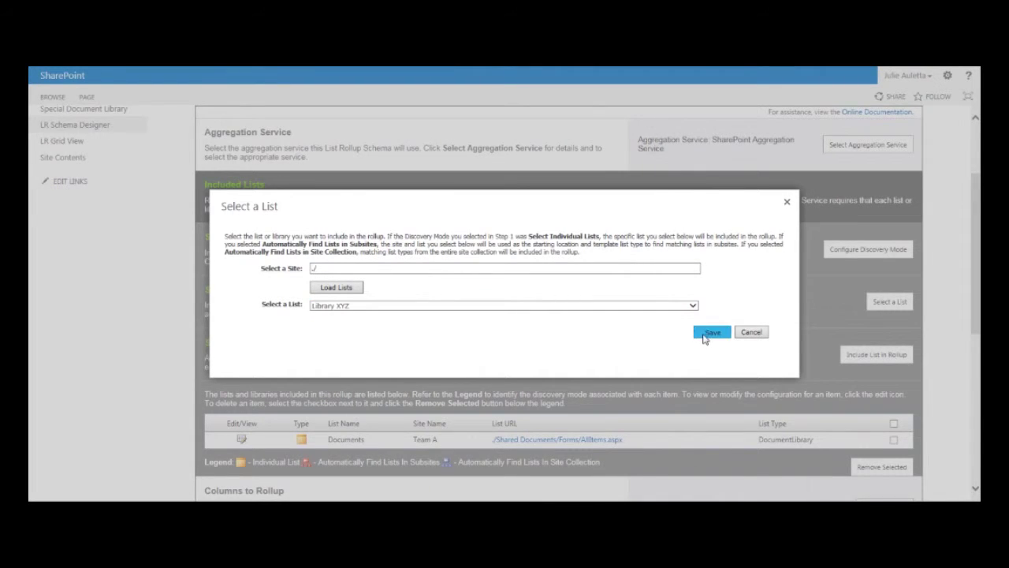
left_click(858, 359)
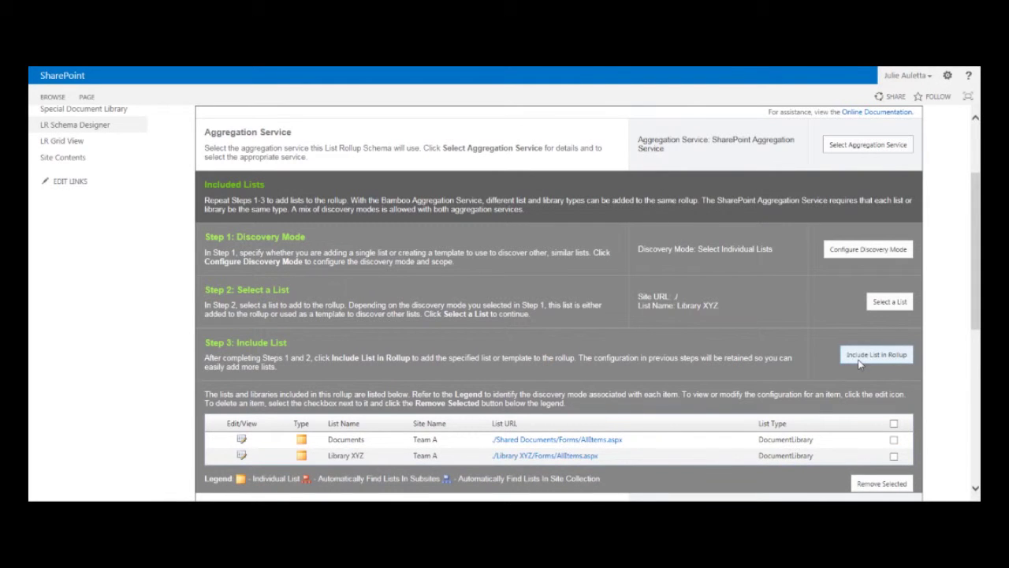
- Select Special Document Library as the third list and include it in the rollup
left_click(890, 304)
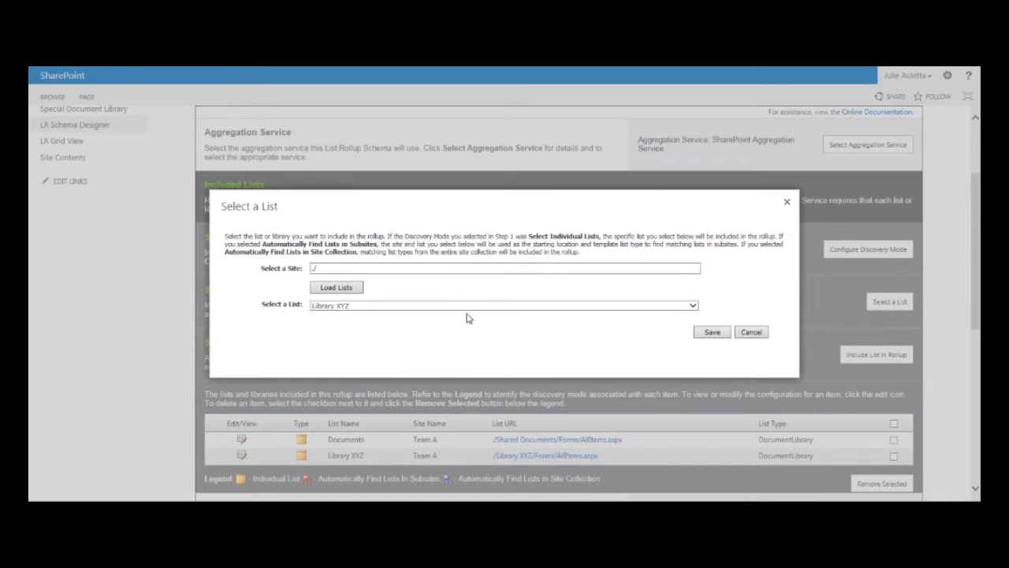
left_click(466, 305)
left_click(444, 320)
left_click(712, 334)
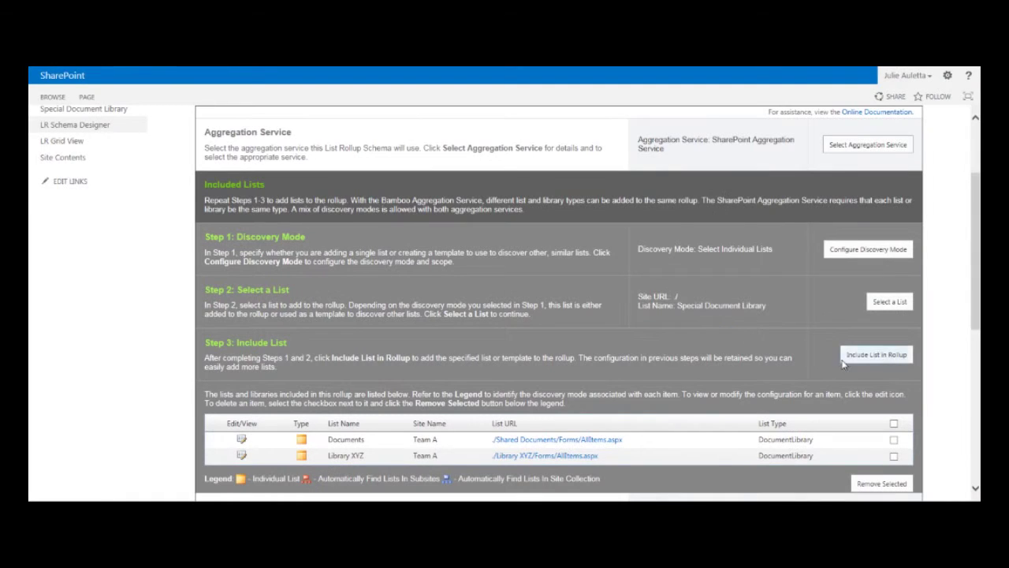
left_click(845, 358)
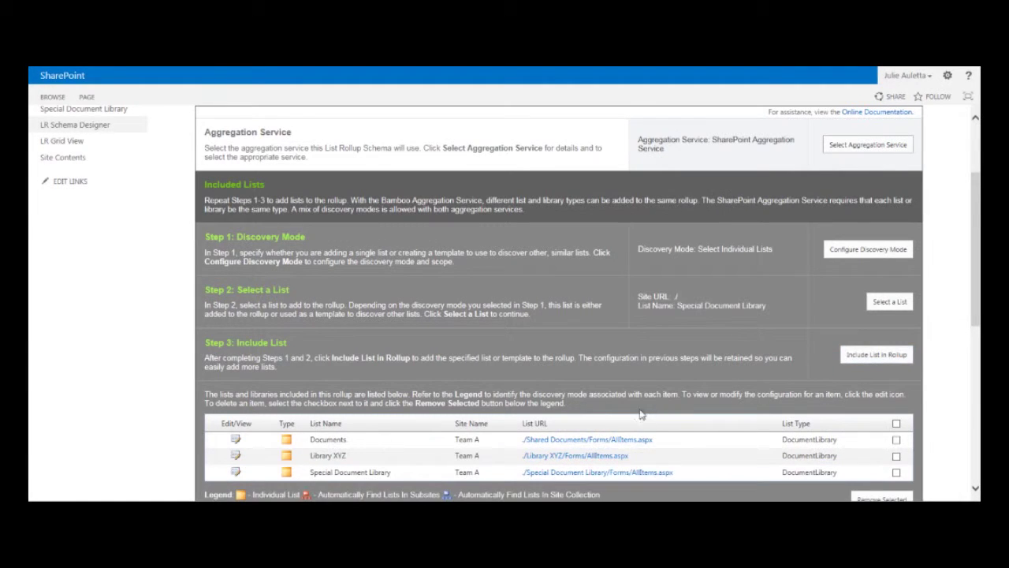
- Open the column selection for the rollup and use the Documents library as the template list
scroll(545, 451, "down", 3)
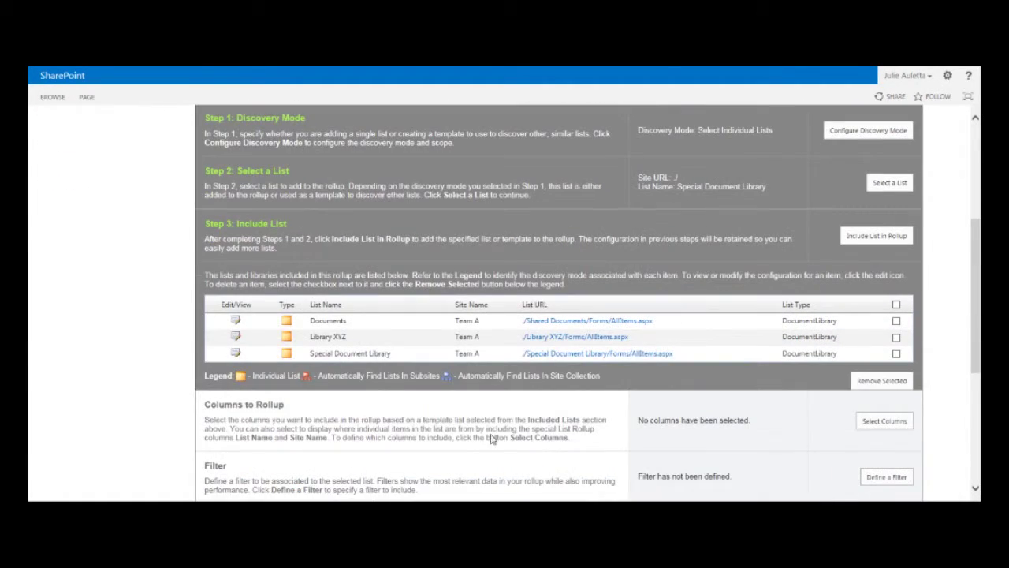
scroll(460, 436, "down", 3)
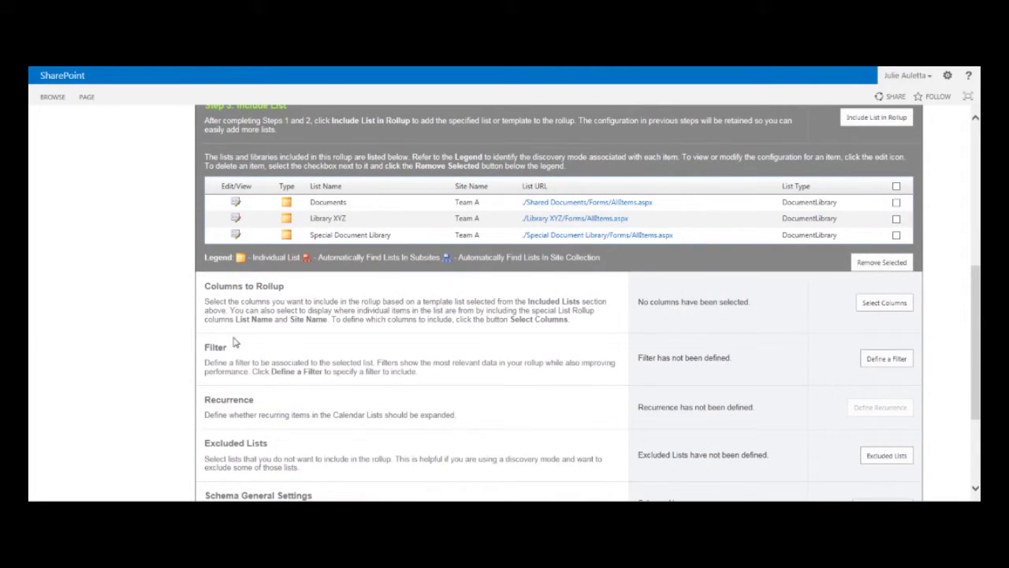
left_click(889, 305)
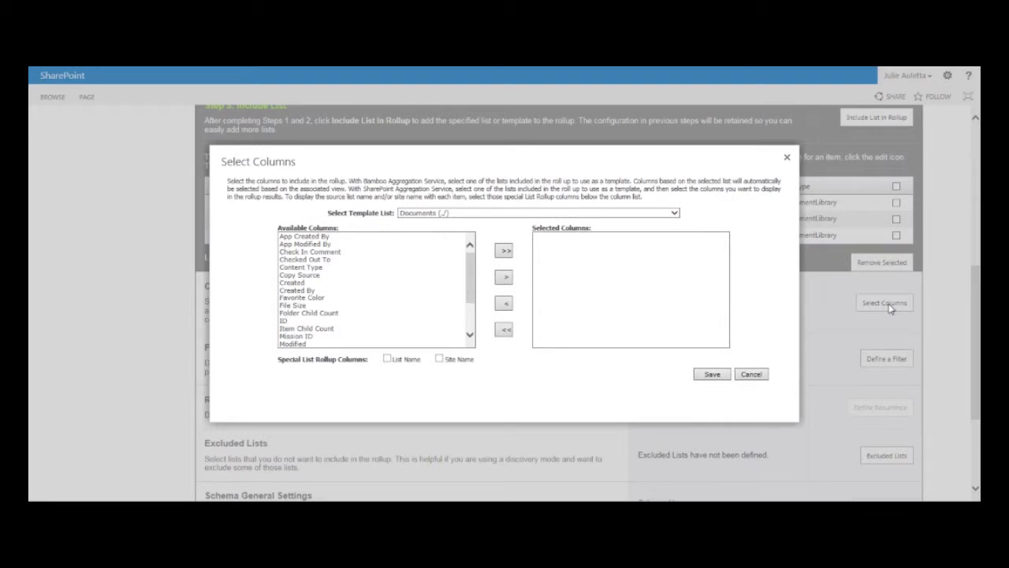
left_click(414, 215)
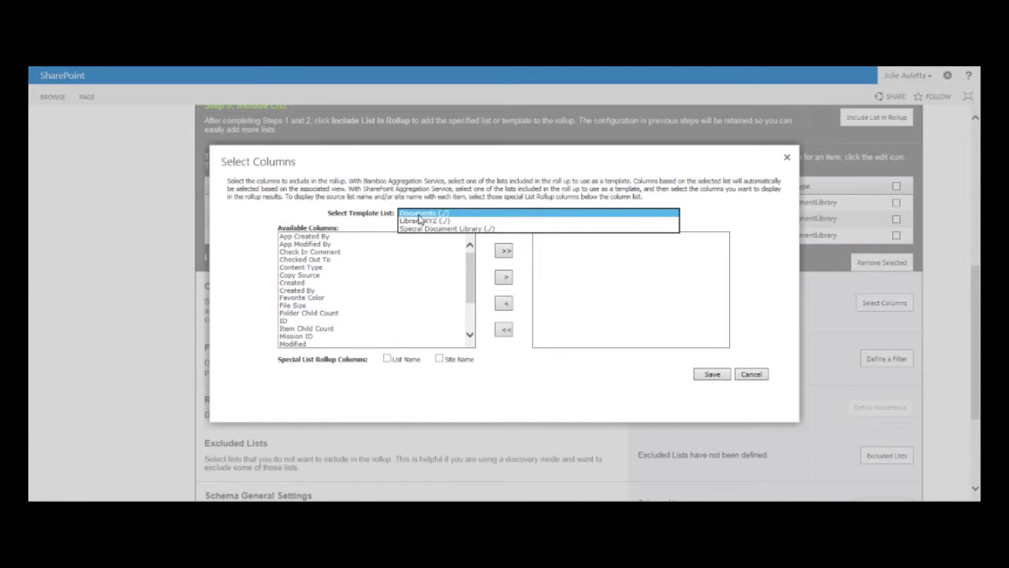
left_click(418, 213)
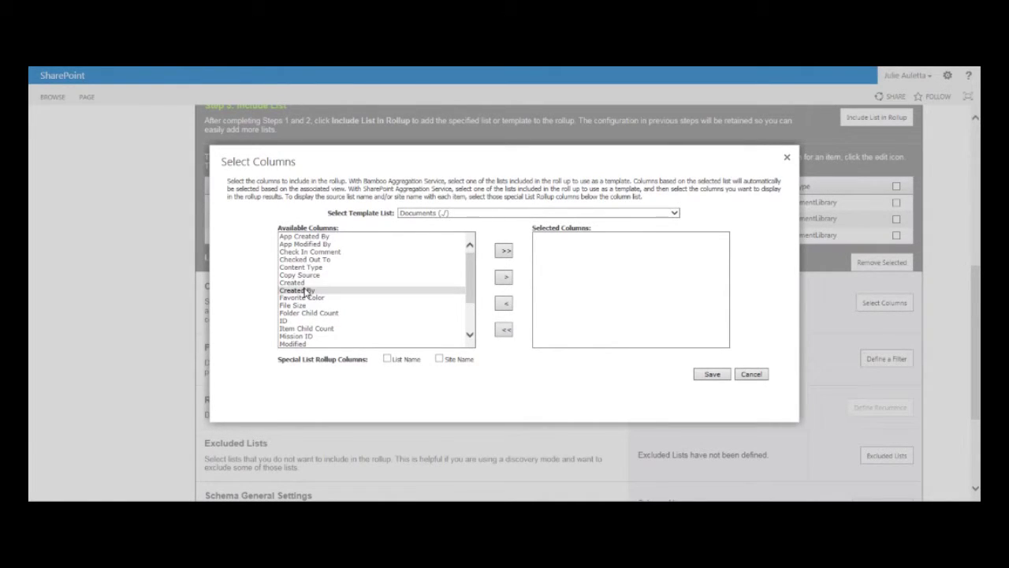
- Include Content Type, Favorite Color, Mission ID, Modified, Modified By, Name(linked to document), Title and the special List Name column in the rollup and save
left_click(306, 269)
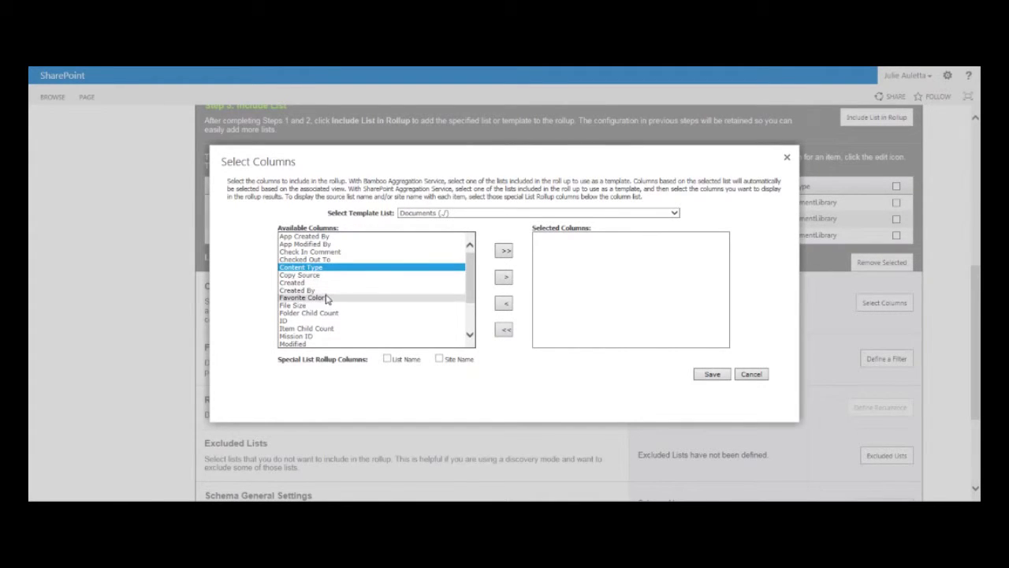
left_click(325, 299, "ctrl")
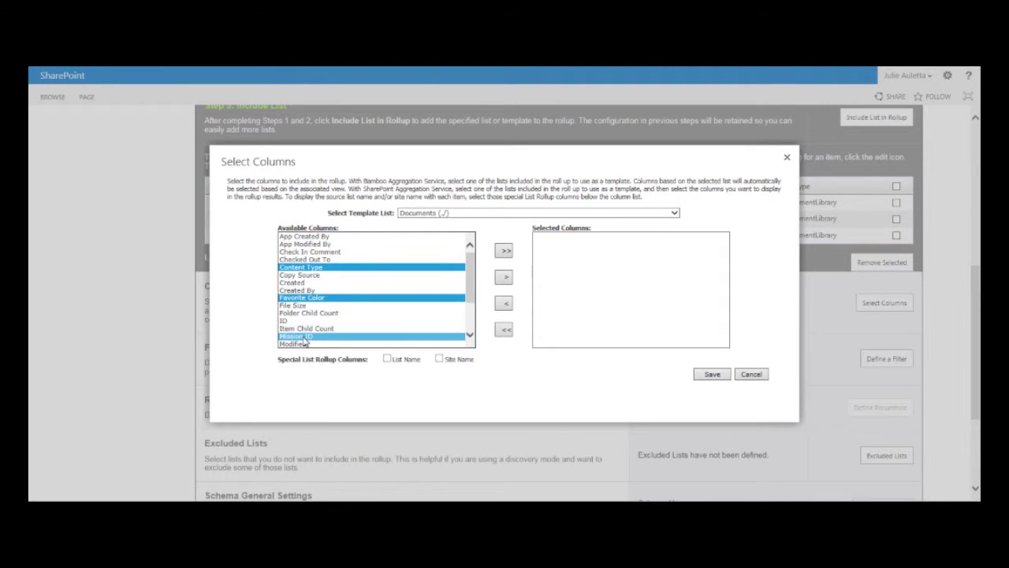
left_click(420, 337, "ctrl")
scroll(472, 339, "down", 2)
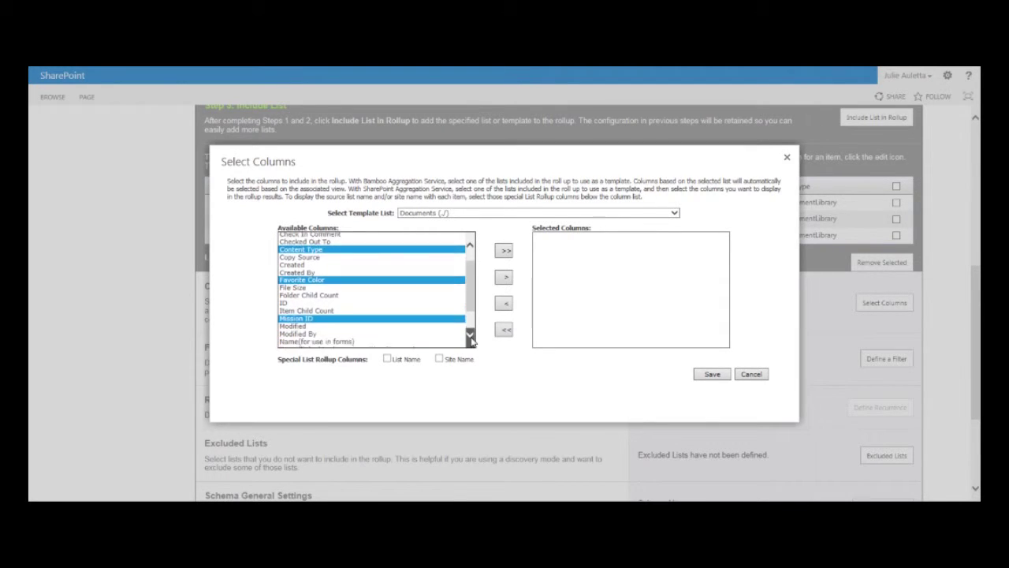
left_click(295, 298, "ctrl")
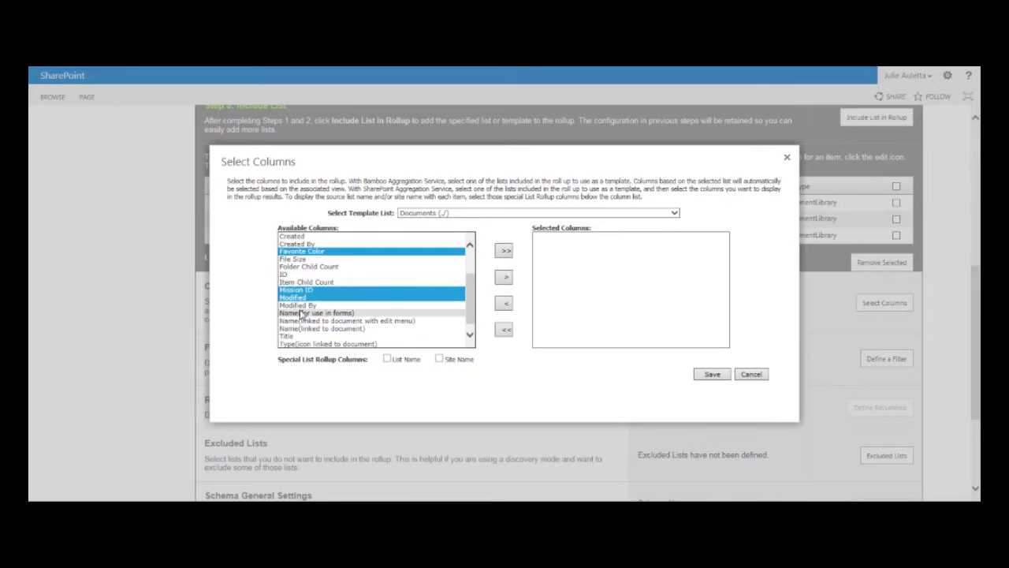
left_click(300, 305, "ctrl")
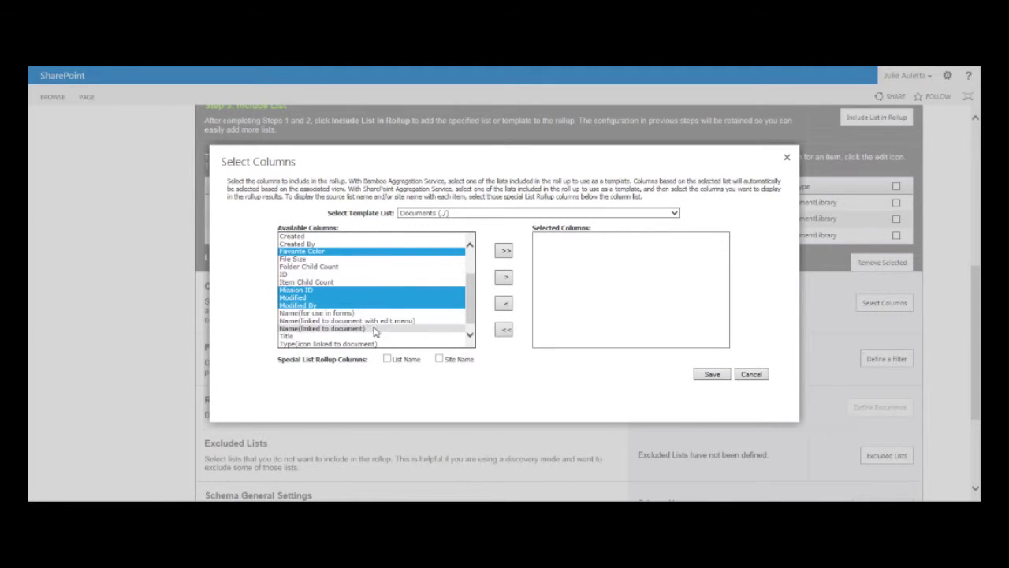
left_click(293, 329, "ctrl")
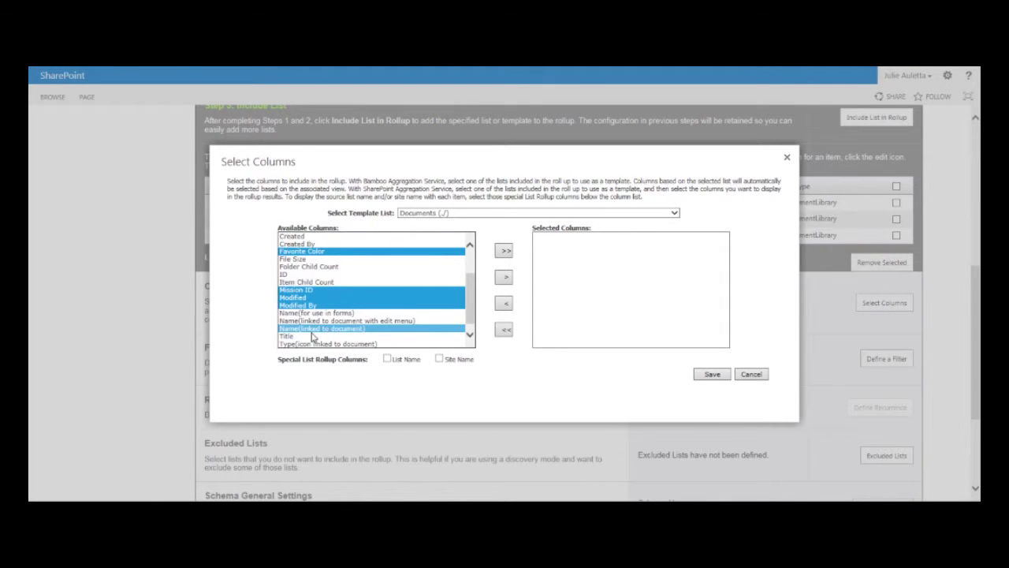
left_click(295, 337, "ctrl")
left_click(504, 277)
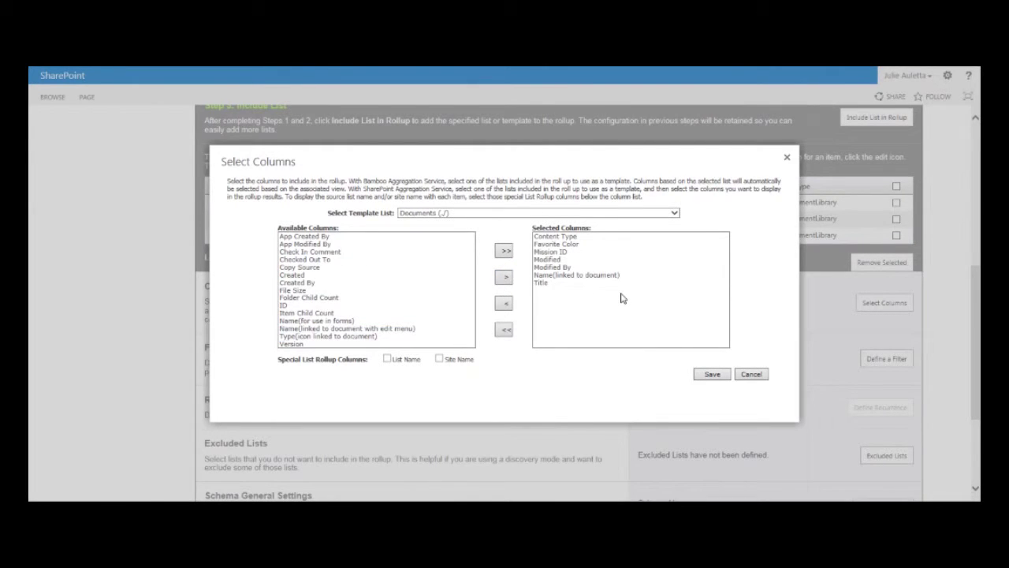
left_click(386, 358)
left_click(715, 375)
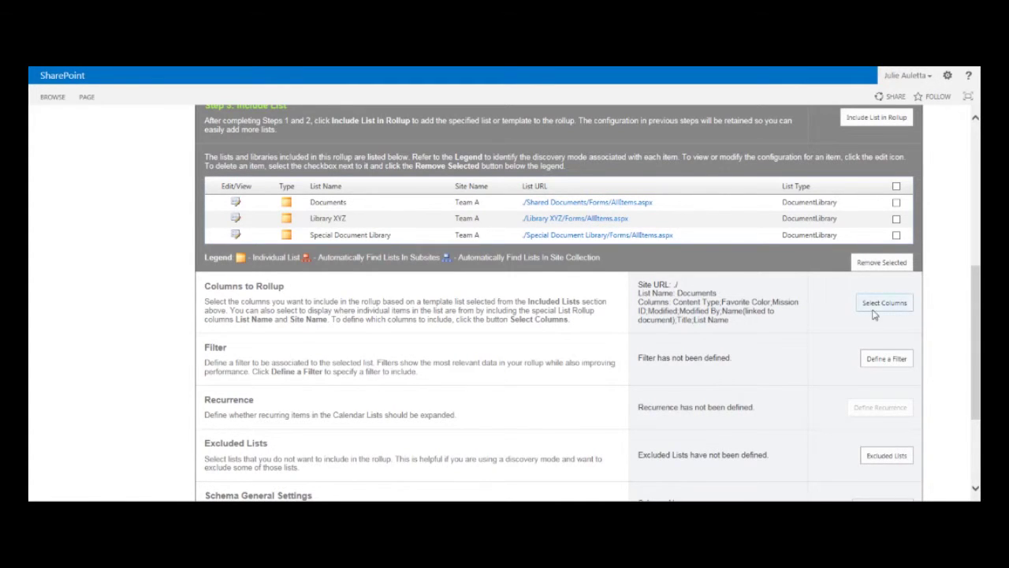
- Define the rollup filter as All Items and save it
scroll(977, 306, "down", 3)
scroll(936, 347, "down", 2)
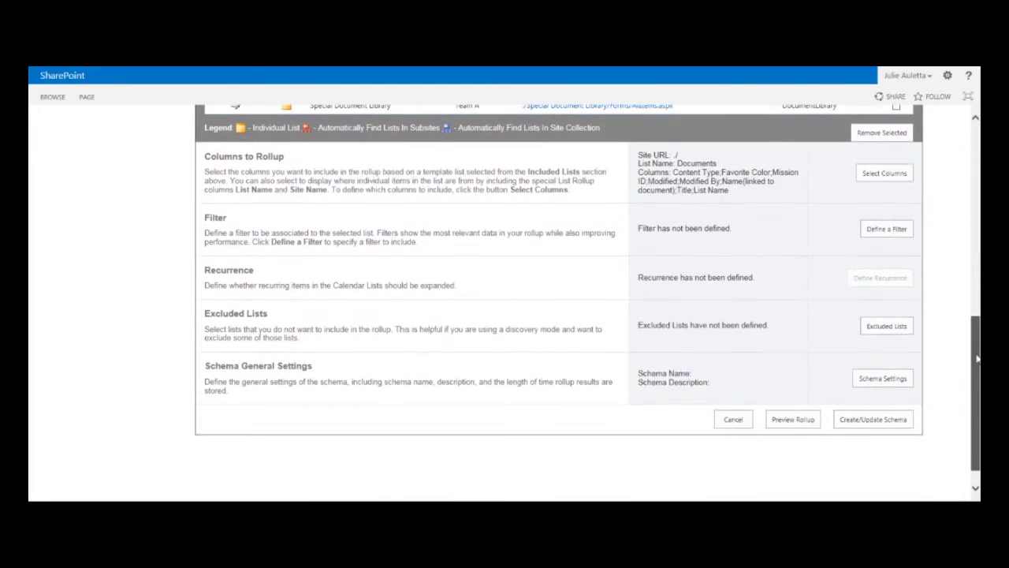
left_click(887, 225)
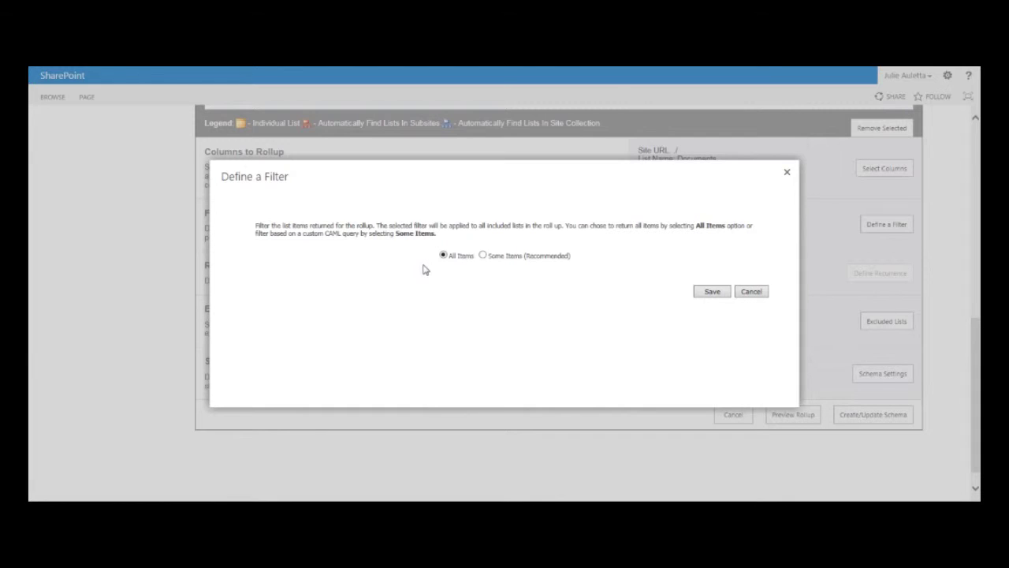
left_click(714, 293)
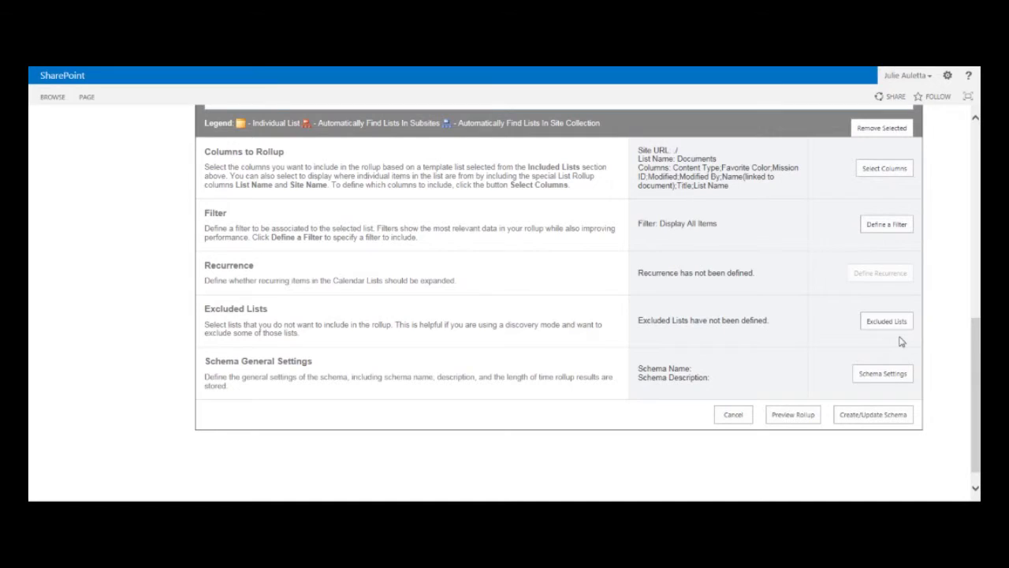
- Name the schema "Files from 3 libraries with different content types" in its general settings and save
left_click(893, 375)
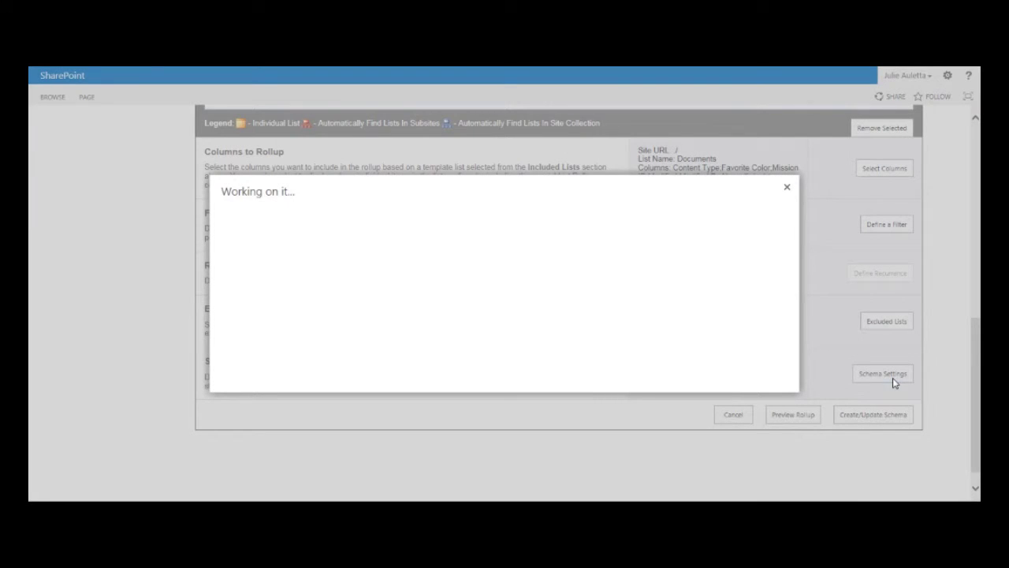
left_click(419, 235)
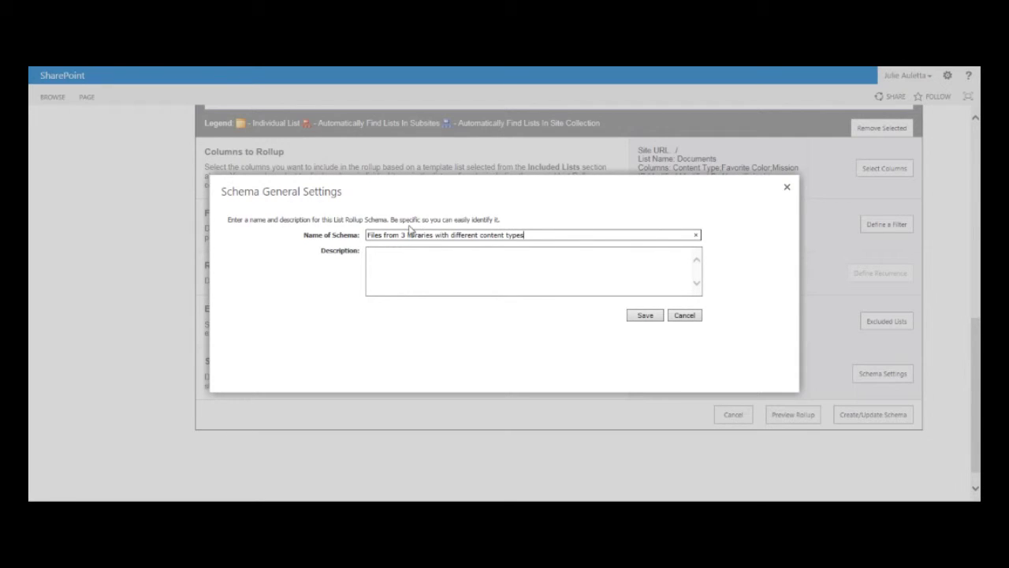
left_click(645, 316)
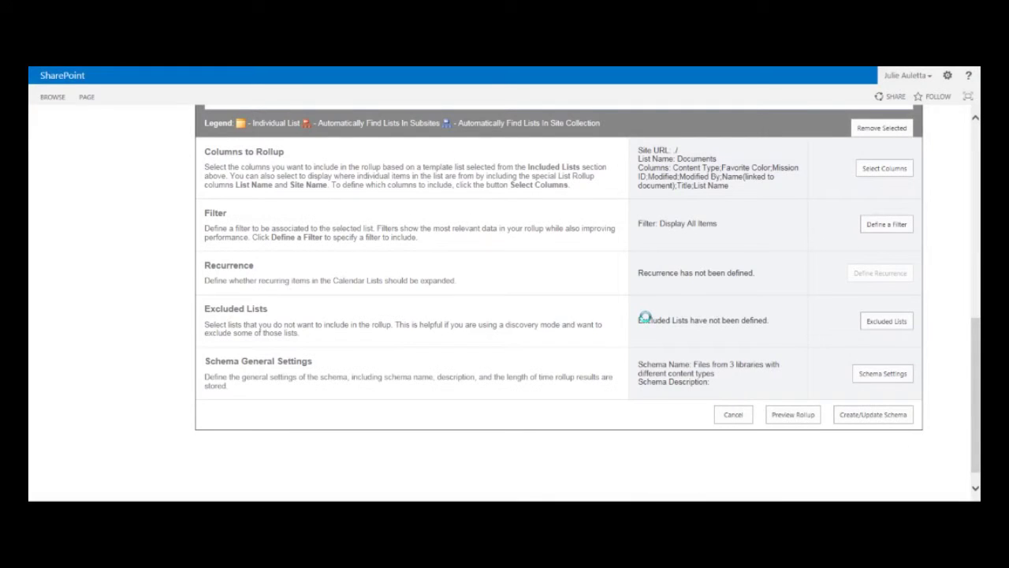
- Preview the rollup data, close the preview and create the schema
left_click(792, 415)
scroll(788, 420, "down", 3)
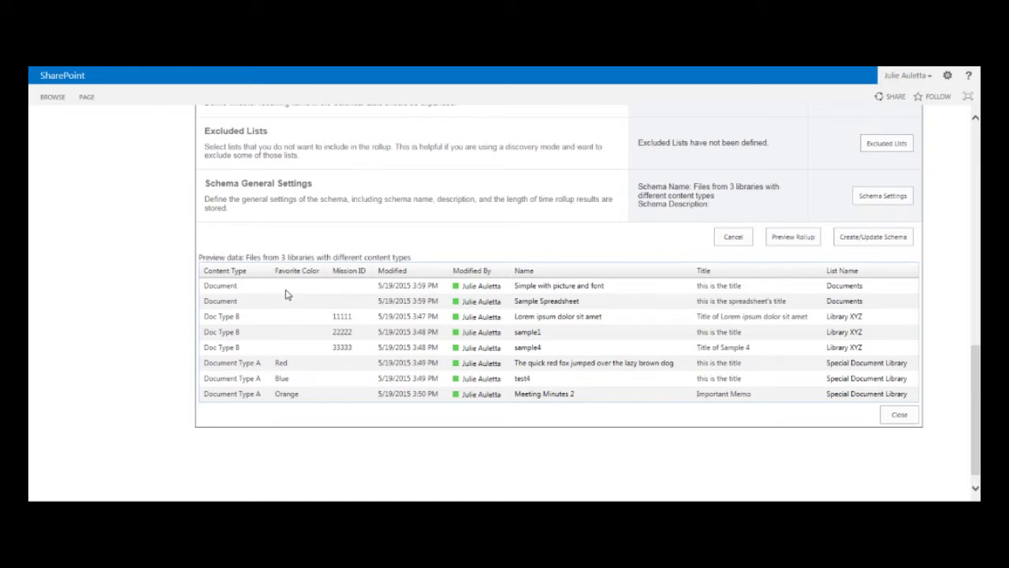
left_click(895, 417)
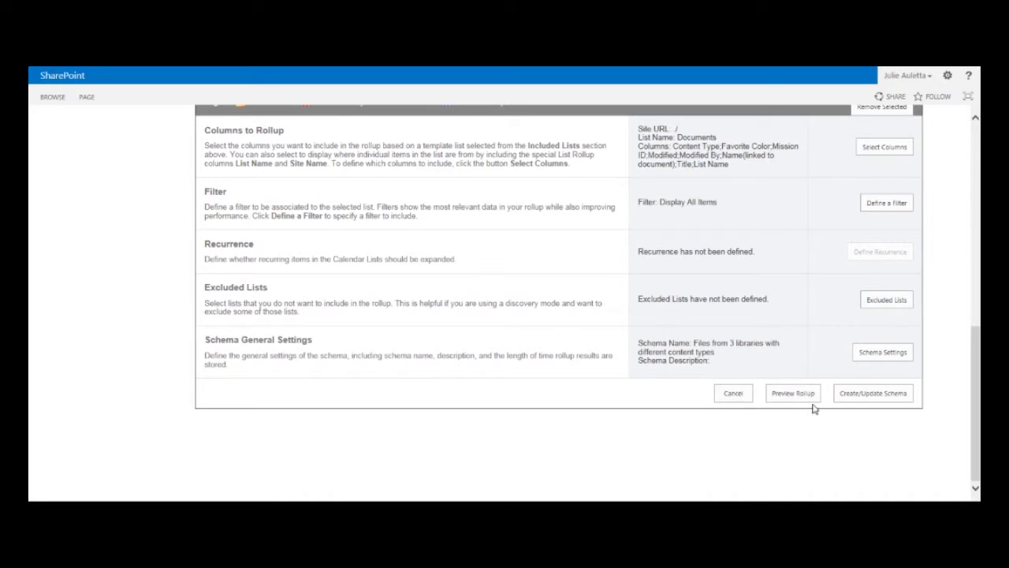
left_click(868, 393)
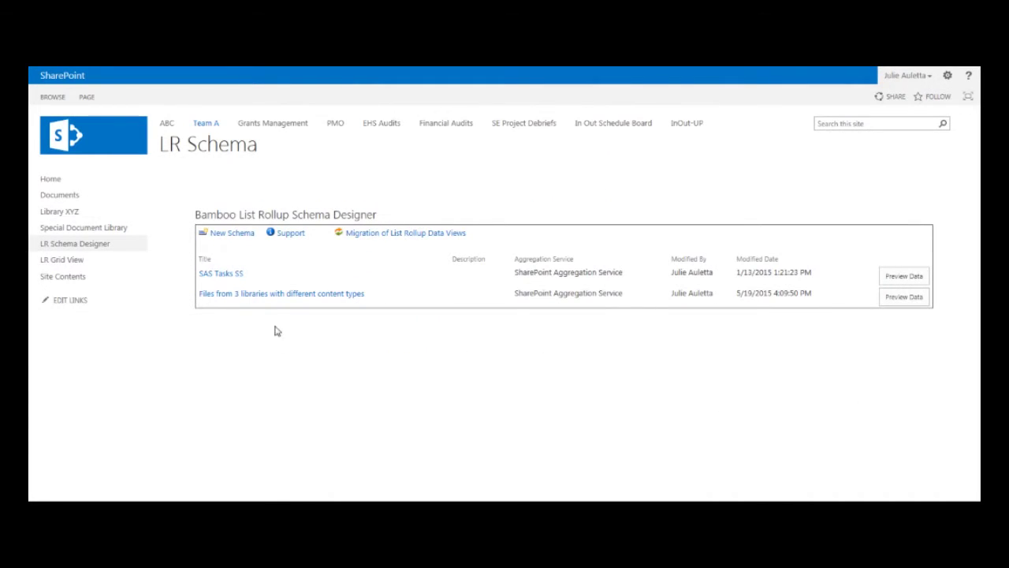
- Name the LR Grid View "Library Files", load schemas from site URL ./ and choose "Files from 3 libraries with different content types"
left_click(57, 263)
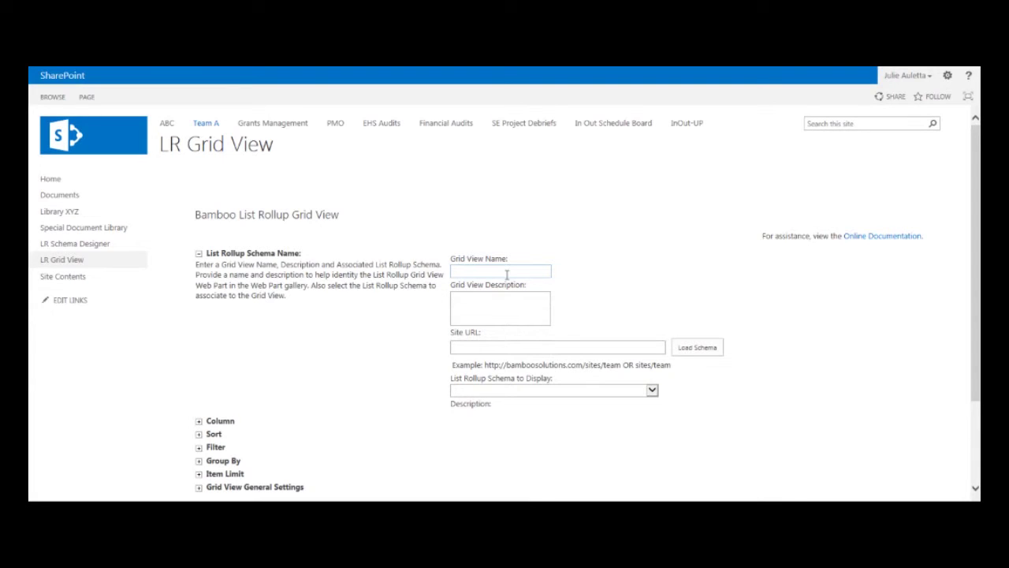
left_click(500, 269)
left_click(486, 348)
type("/")
left_click(697, 347)
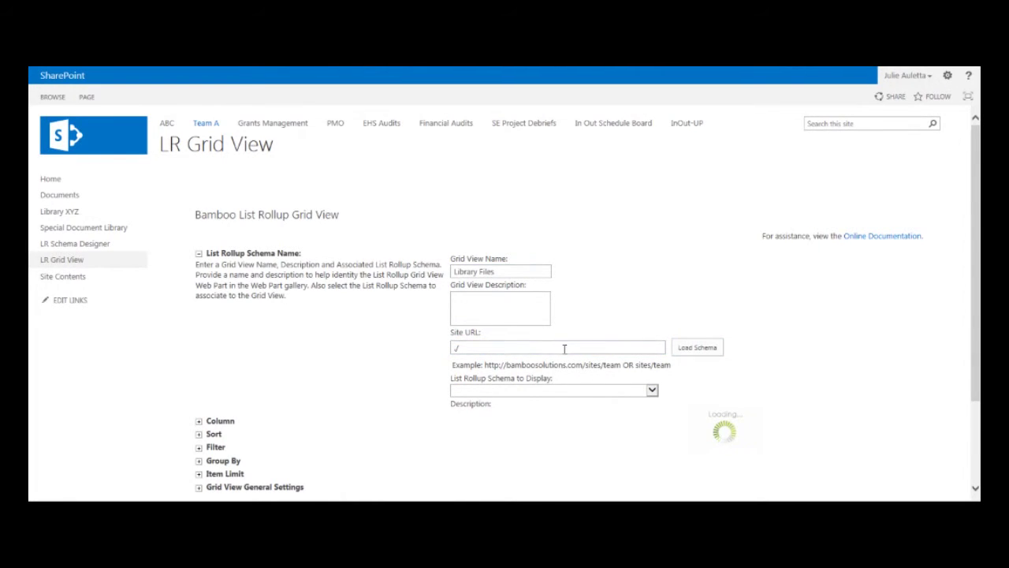
left_click(604, 392)
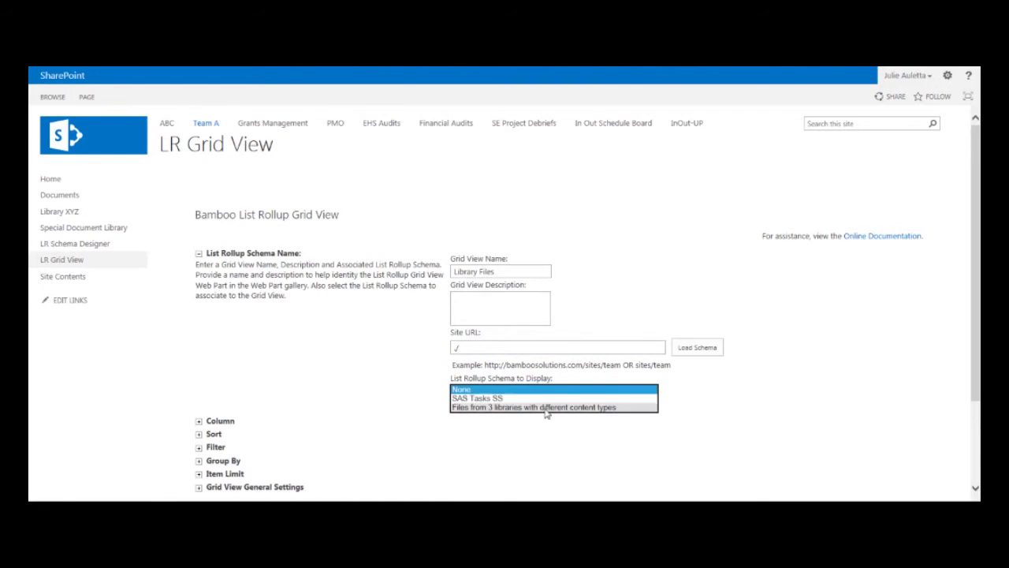
left_click(485, 405)
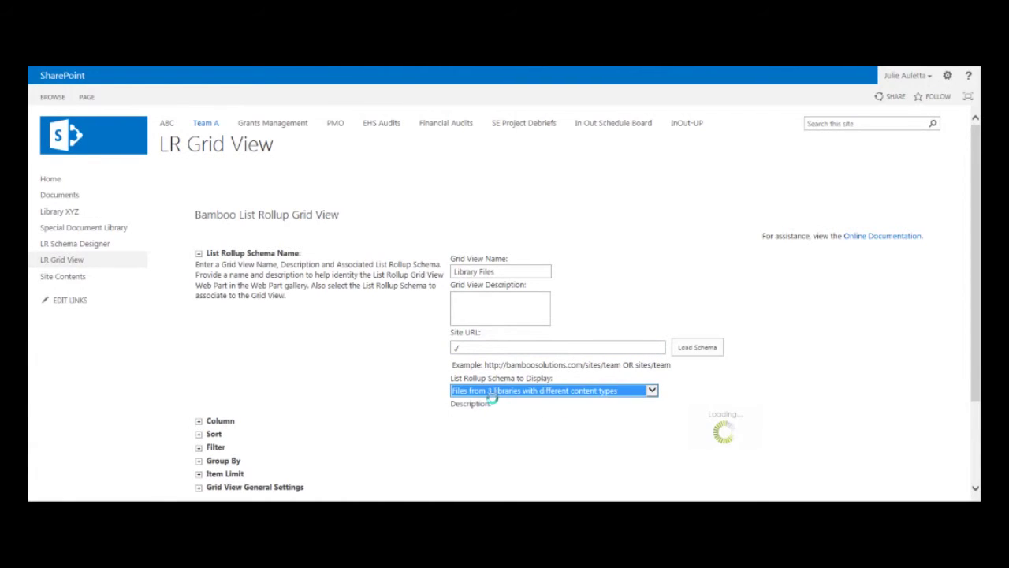
- Reorder the grid view columns with Name(linked to document) at position 1, Title at 2, Mission ID at 5 and List Name at 8
left_click(198, 422)
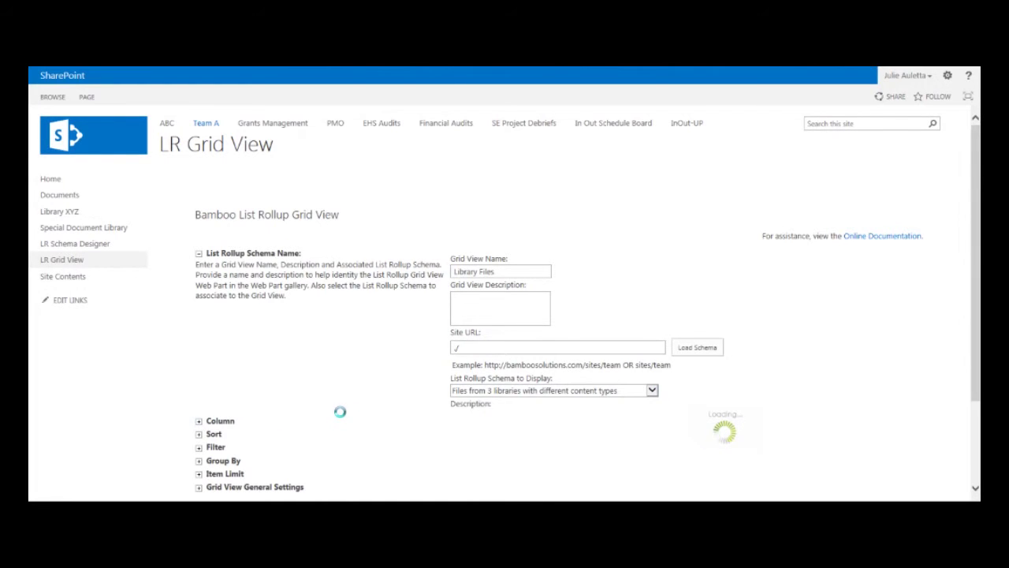
scroll(341, 416, "down", 3)
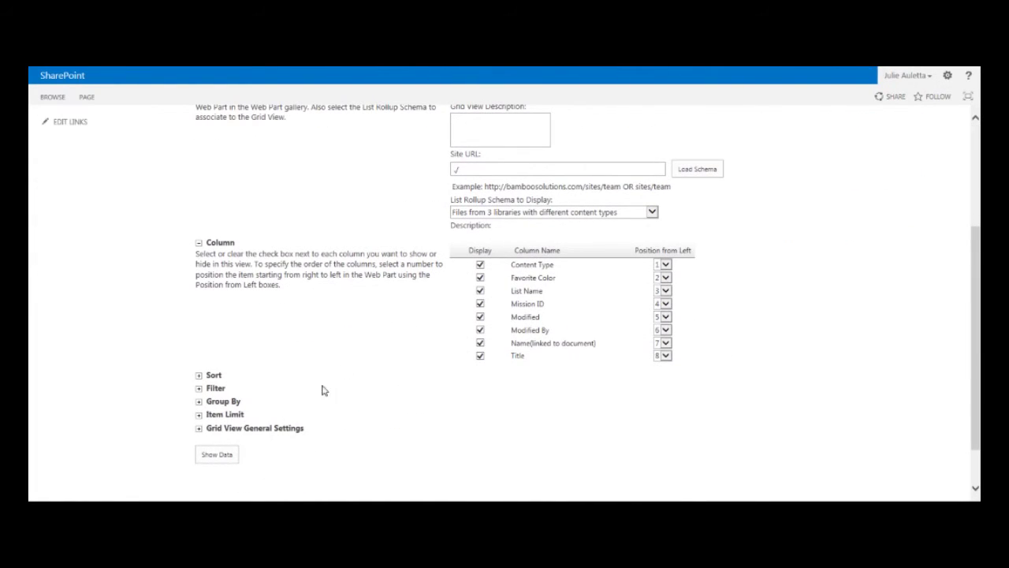
left_click(666, 345)
left_click(669, 287)
left_click(666, 357)
left_click(666, 308)
left_click(666, 304)
left_click(659, 291)
left_click(666, 292)
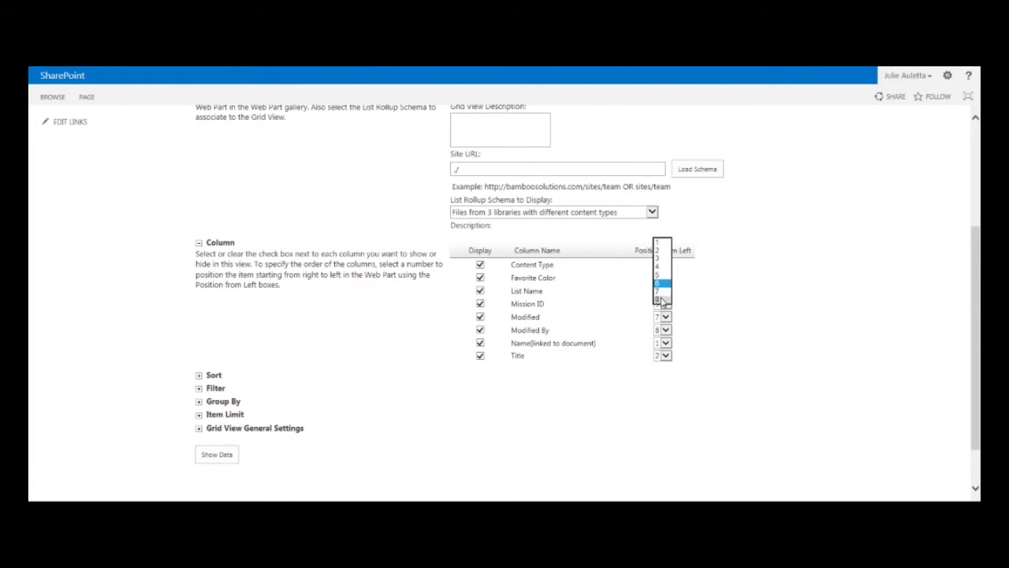
left_click(665, 298)
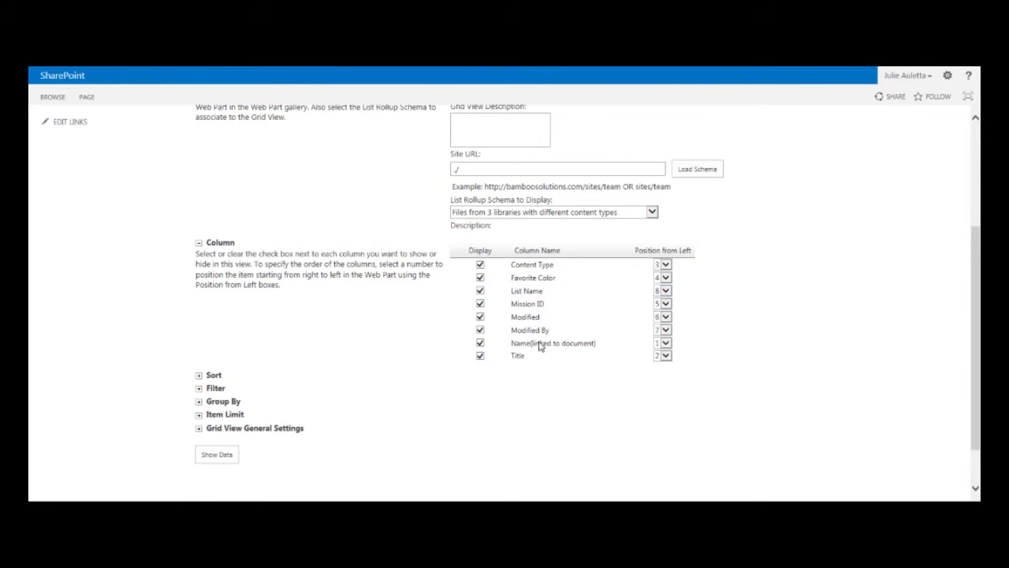
- Set the grid view's default sort to the Name column in ascending order
left_click(199, 376)
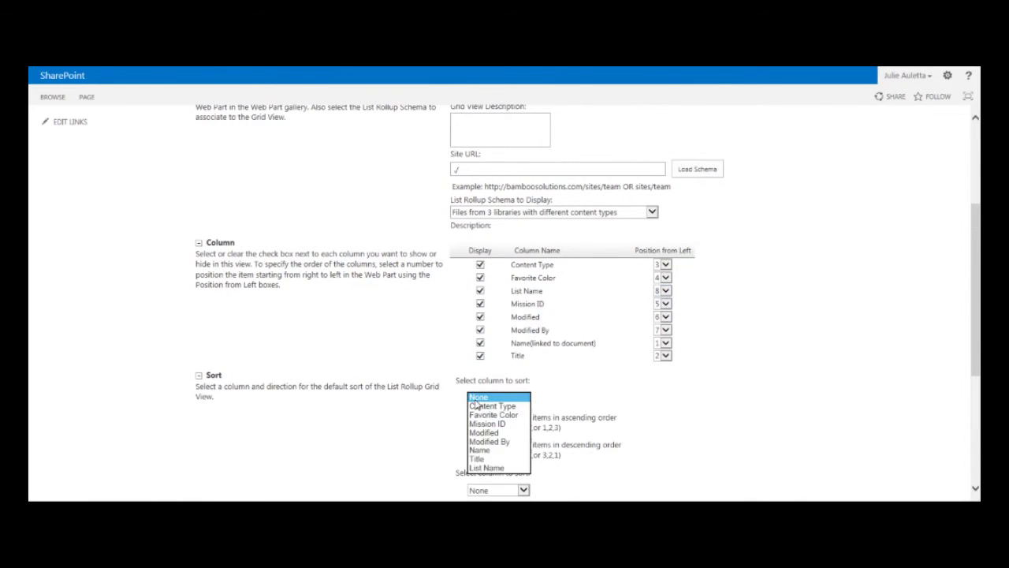
left_click(478, 449)
scroll(420, 447, "down", 3)
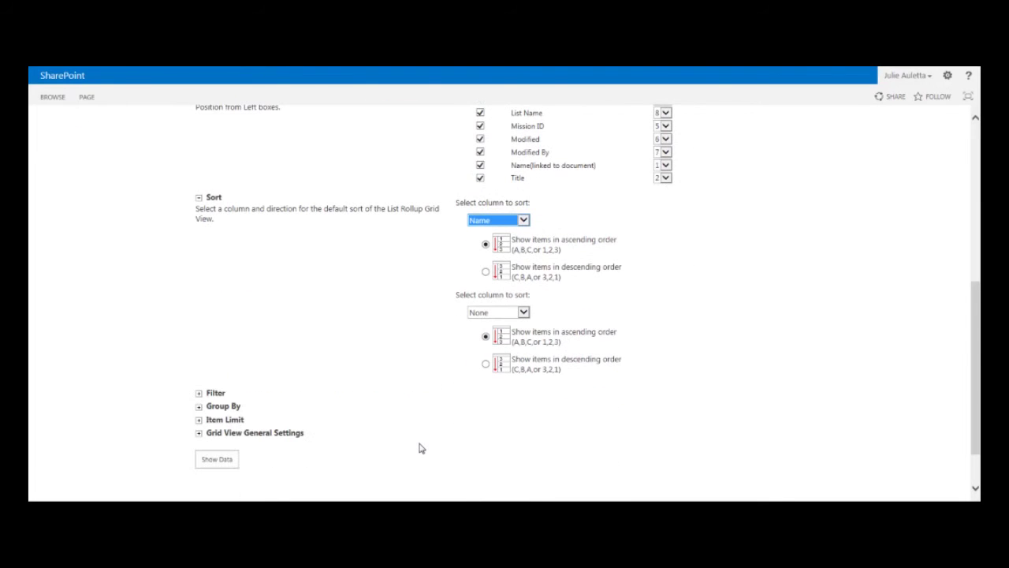
left_click(201, 395)
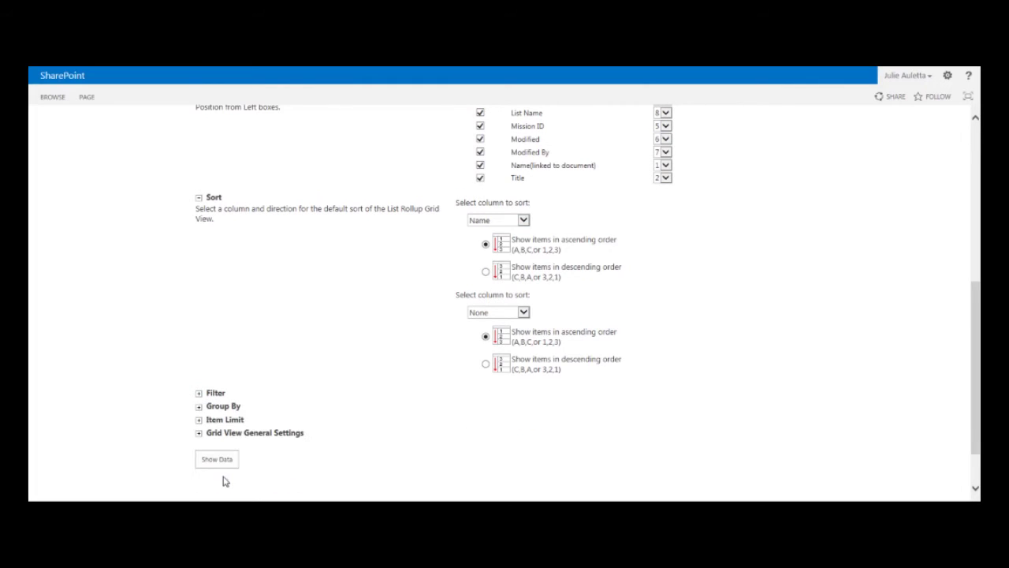
- Allow sorting and export of items to Excel in the grid view's general settings and show the data
left_click(198, 433)
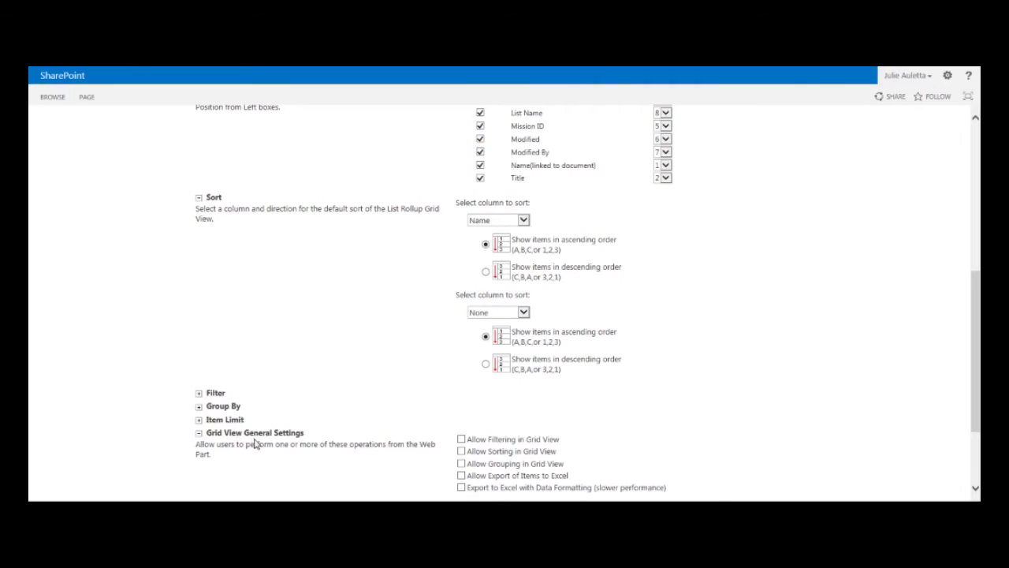
scroll(262, 448, "down", 3)
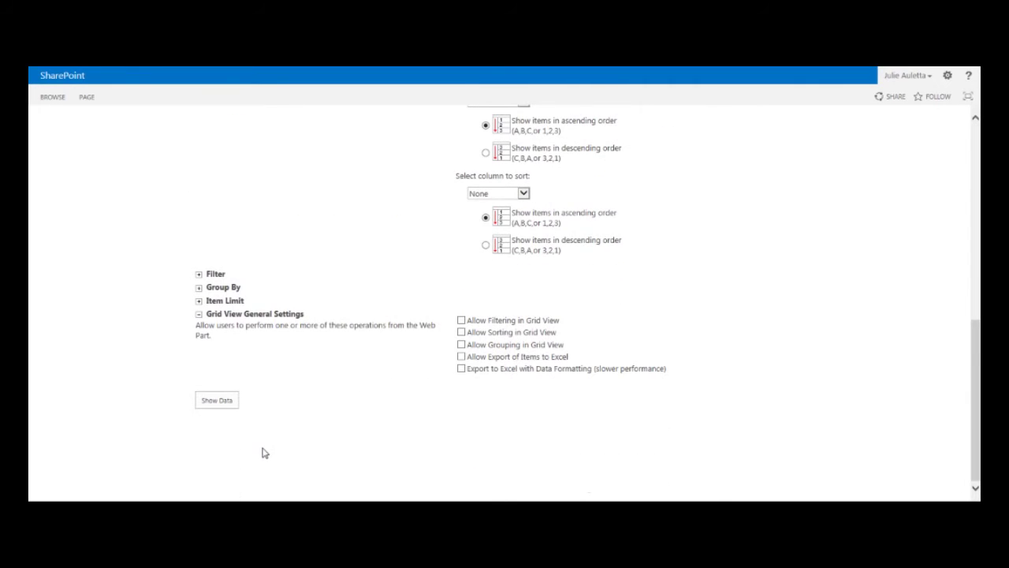
left_click(462, 333)
left_click(461, 357)
left_click(228, 403)
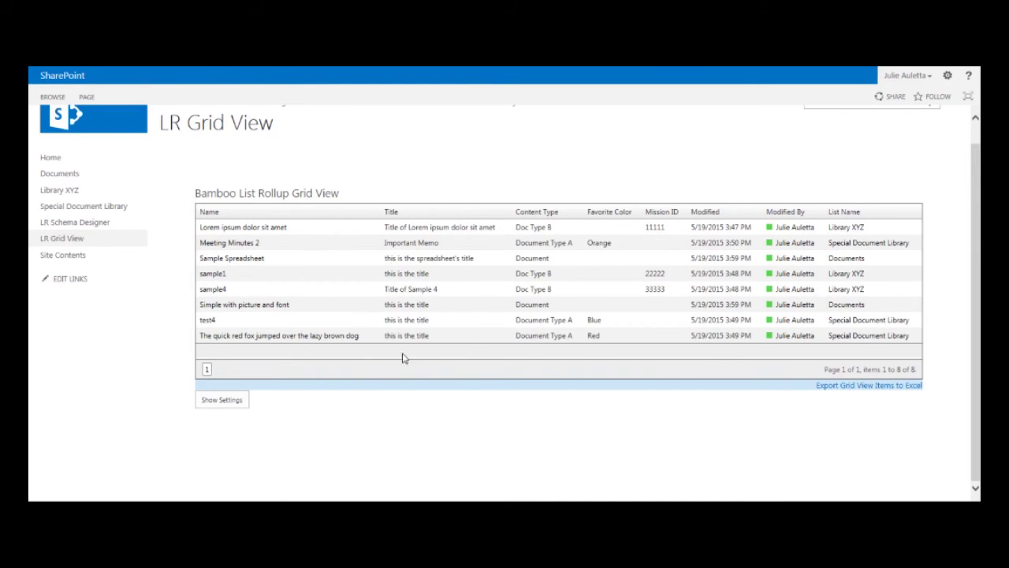
- Open the sample4 document from the grid view in Word to look at it, and close it again
left_click(213, 291)
left_click(451, 291)
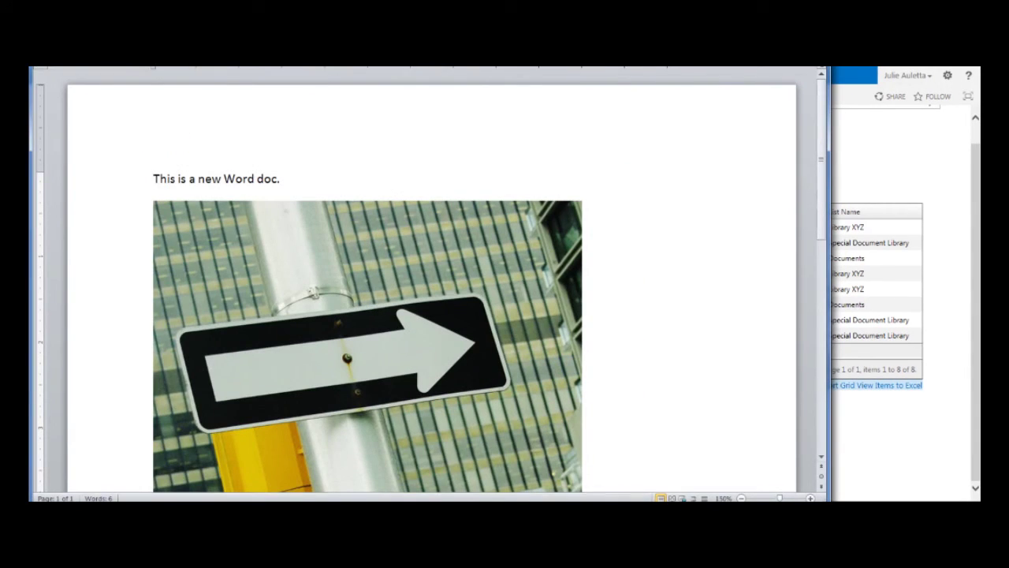
key("alt+F4")
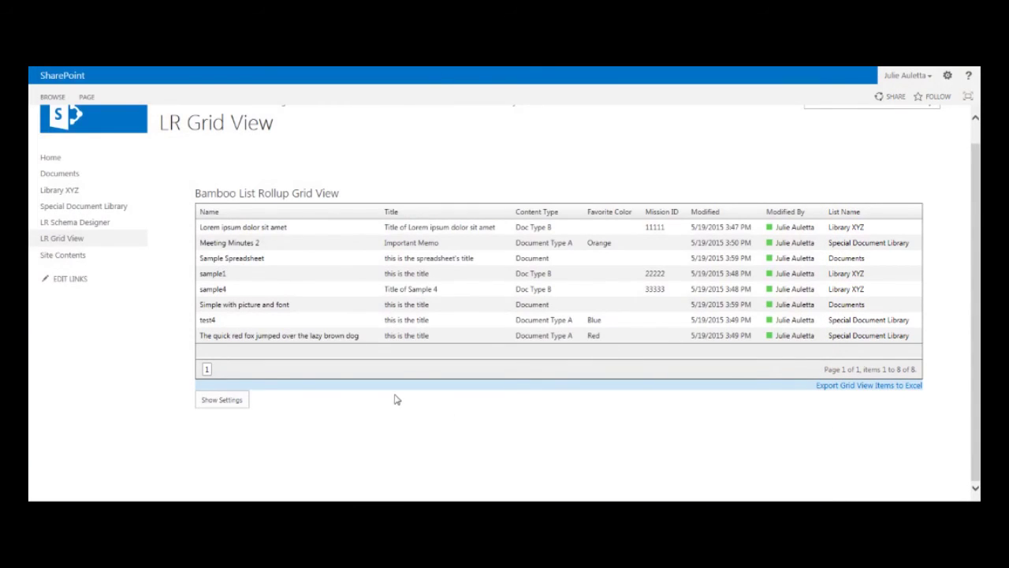